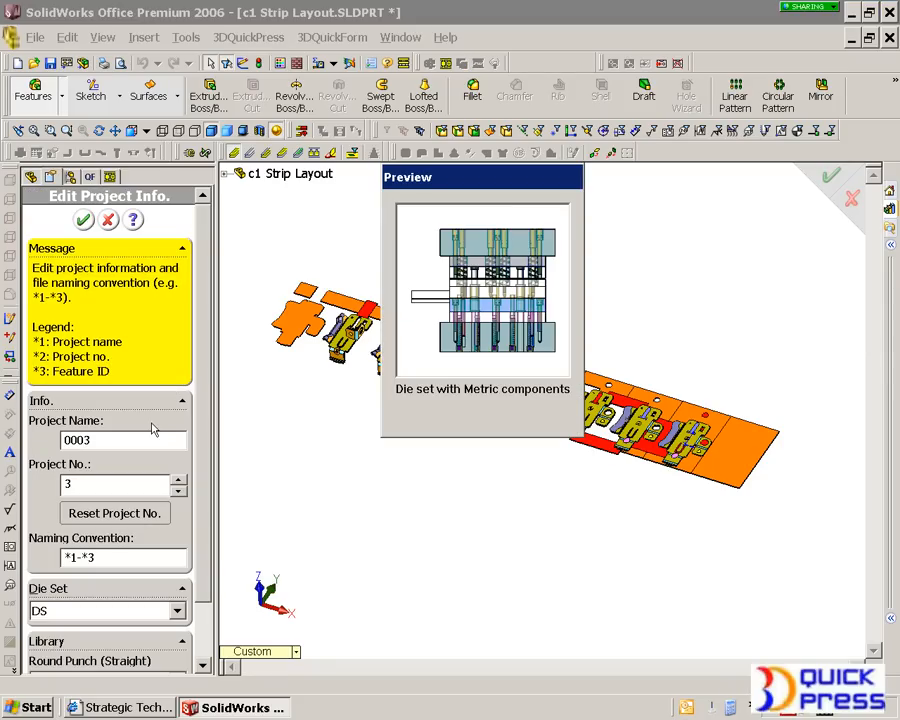
# - Set the project name to t01 and reset the project number, accepting the erasure of existing project data
pyautogui.moveTo(111, 440); pyautogui.dragTo(40, 440)
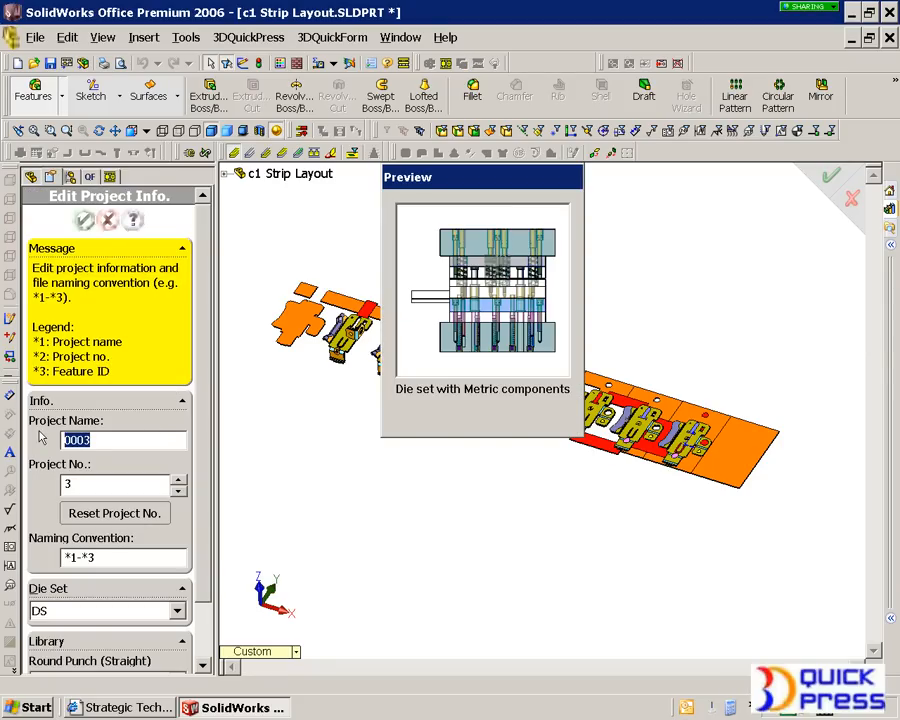
pyautogui.write('t01')
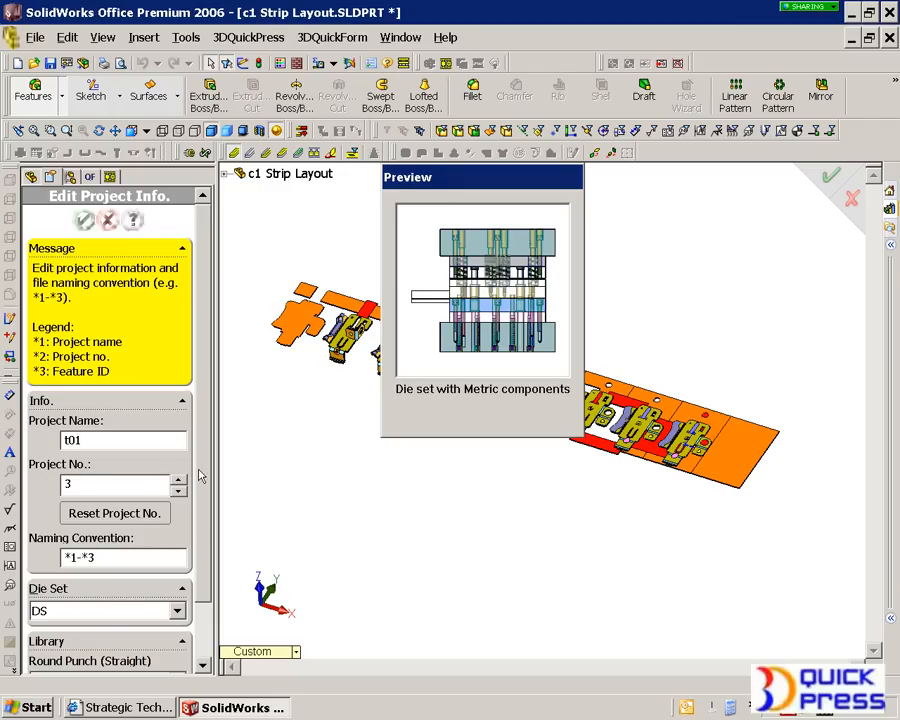
pyautogui.click(114, 513)
pyautogui.click(315, 402)
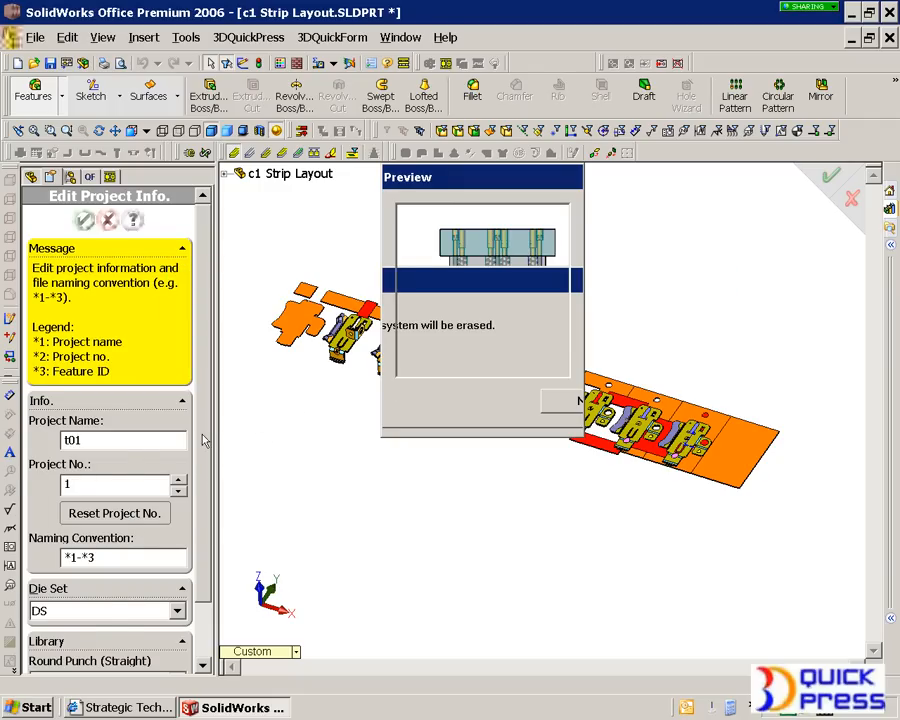
# - Compare the previews of the 00In, AS37BB, CS01, DS, L1 and QDC die sets
pyautogui.scroll(-2, 203, 440)
pyautogui.click(89, 547)
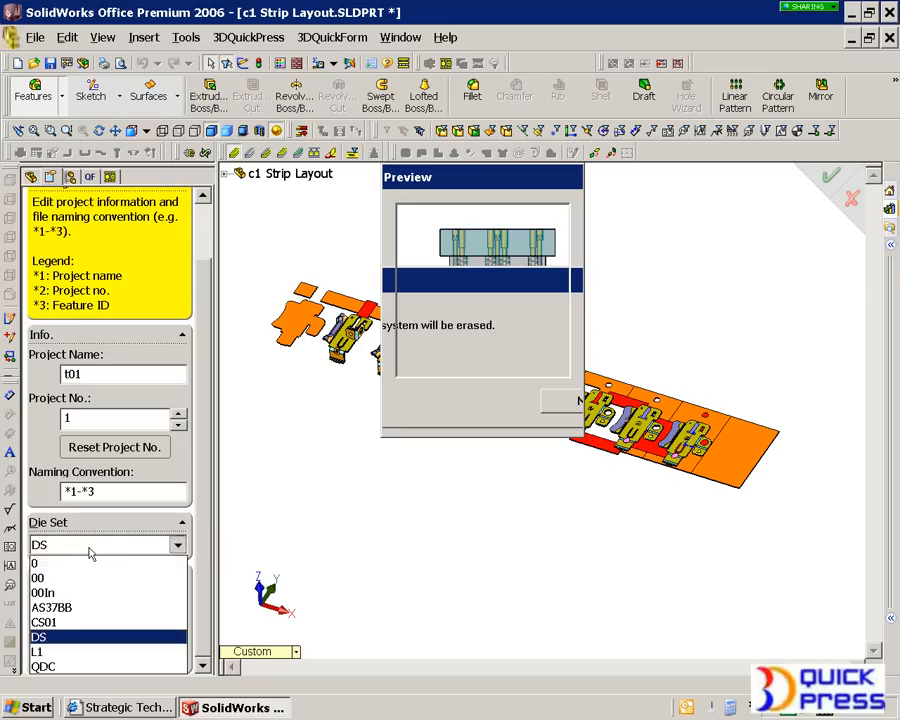
pyautogui.click(92, 592)
pyautogui.click(94, 543)
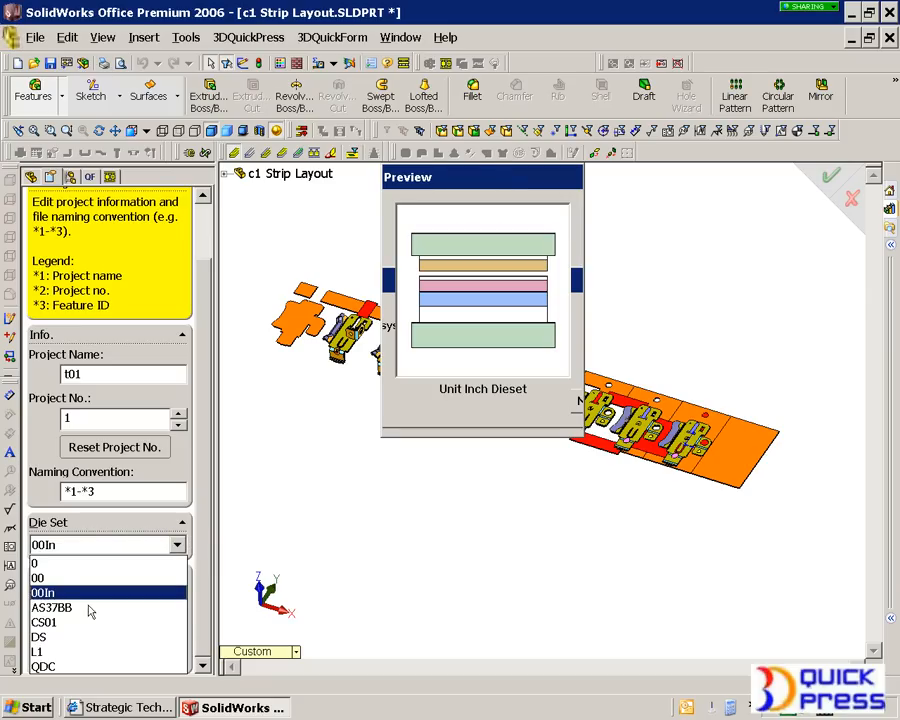
pyautogui.click(100, 607)
pyautogui.click(97, 547)
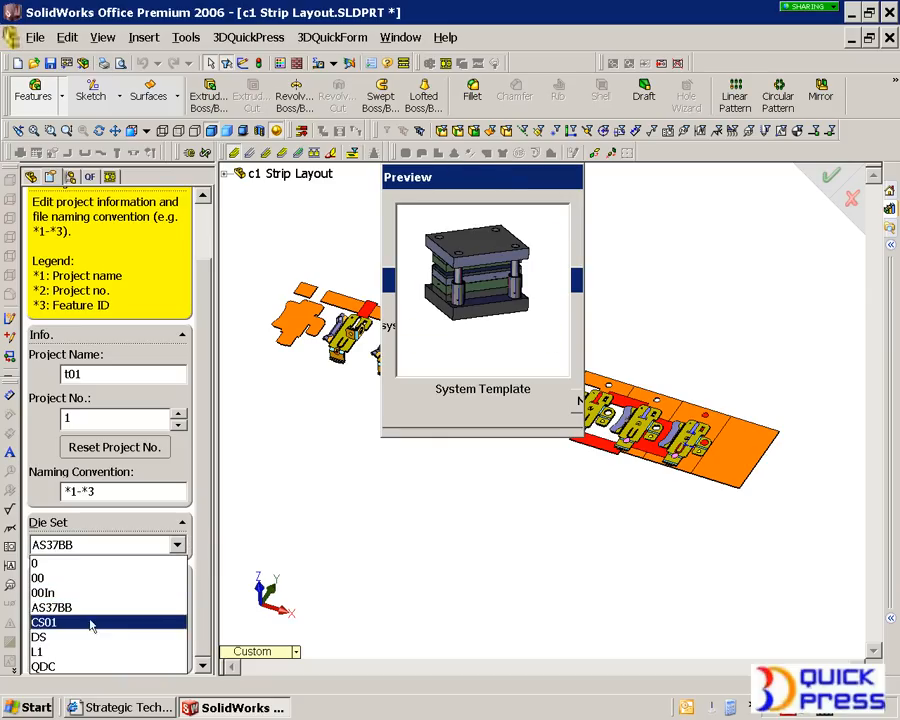
pyautogui.click(88, 622)
pyautogui.click(96, 545)
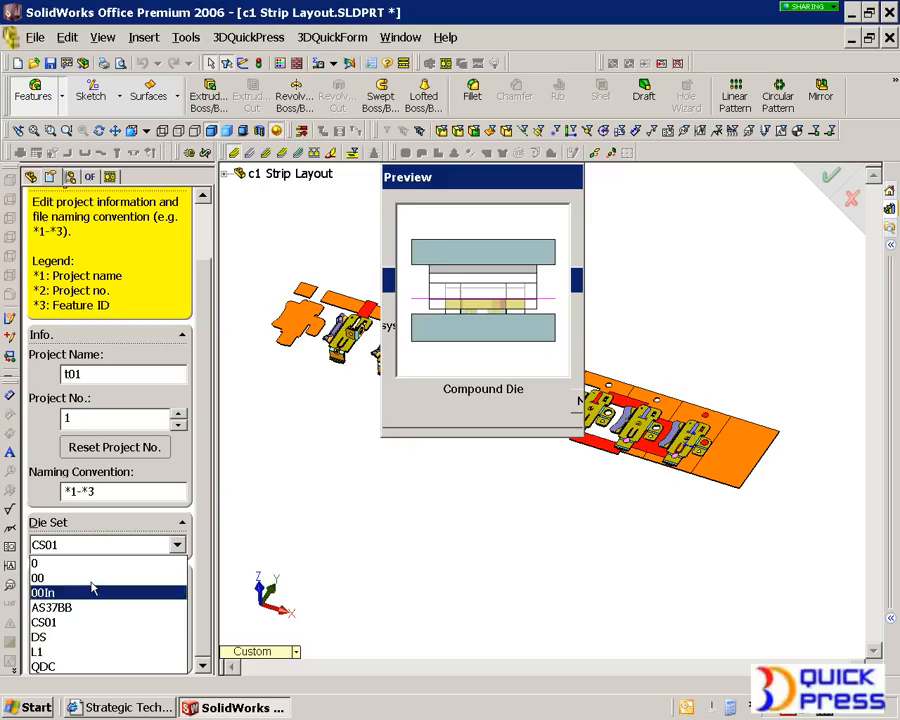
pyautogui.click(88, 637)
pyautogui.click(93, 543)
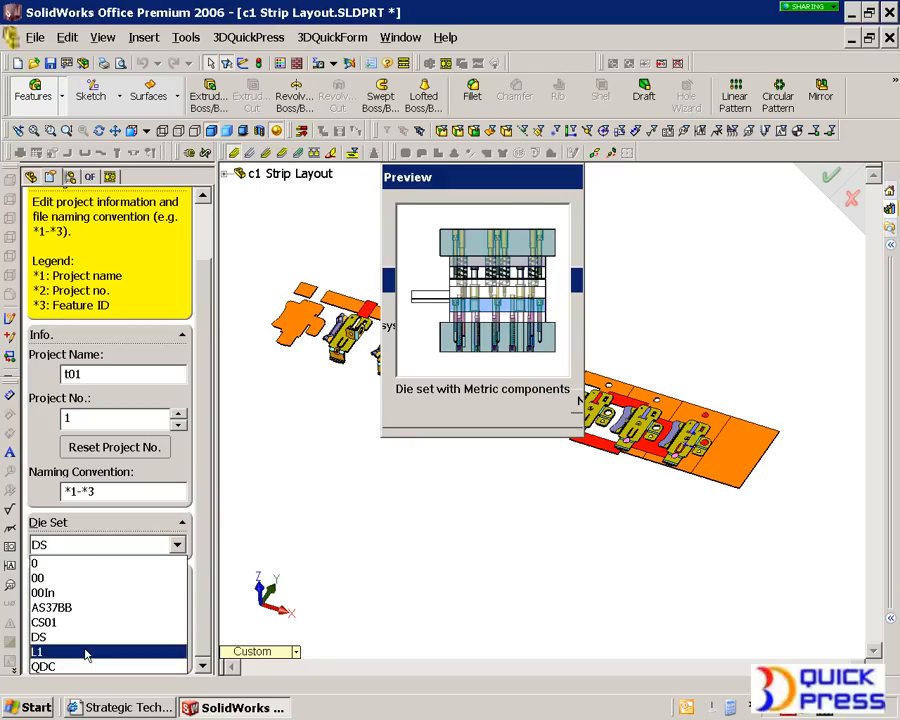
pyautogui.click(86, 655)
pyautogui.click(100, 548)
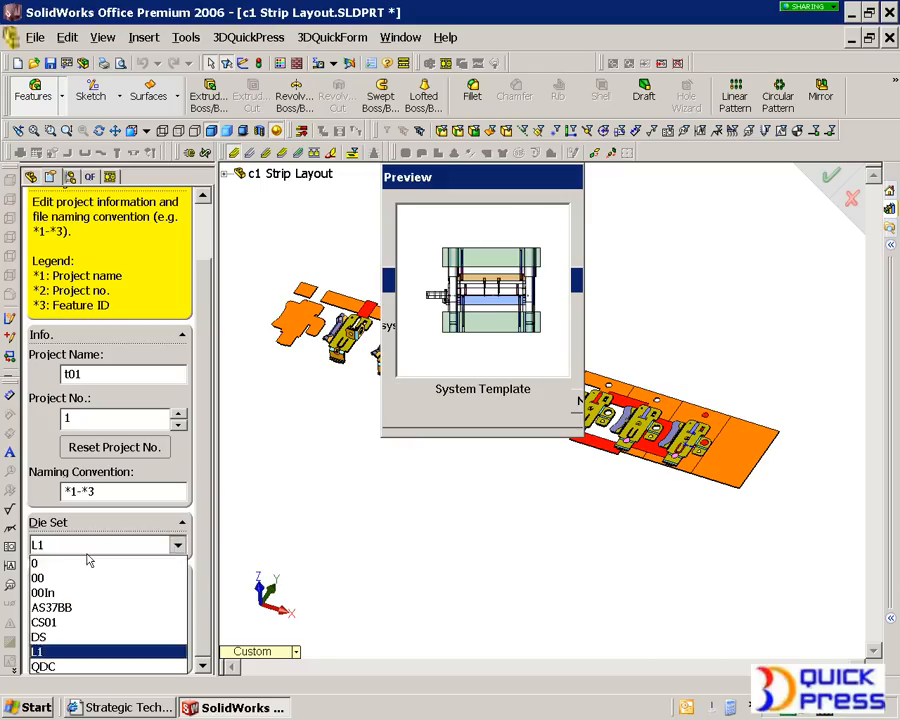
pyautogui.click(81, 667)
# - Choose the DS die set for the project and accept the project information
pyautogui.click(100, 547)
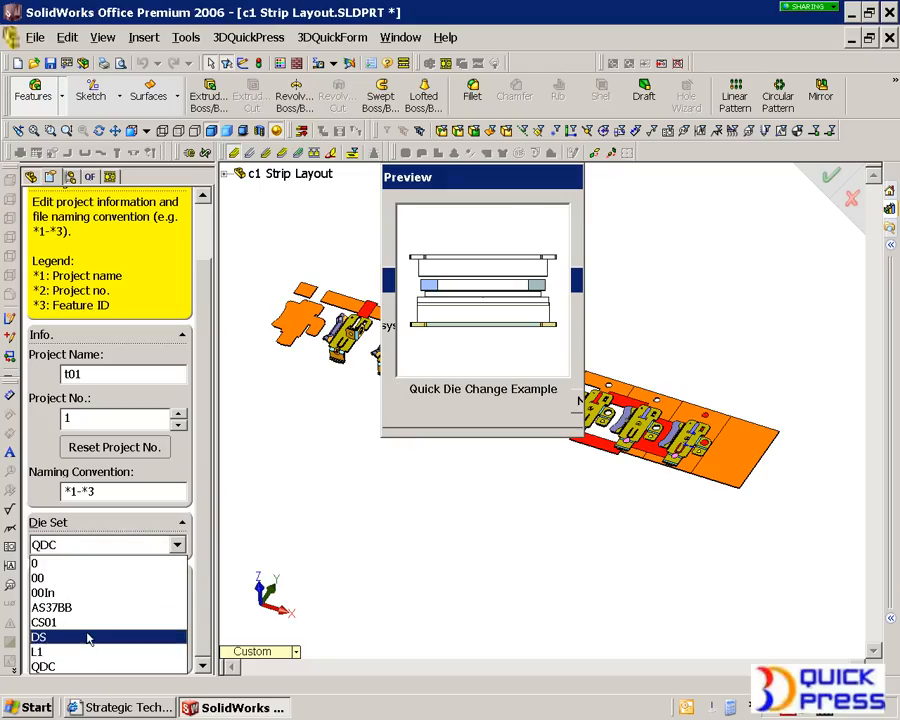
pyautogui.click(88, 637)
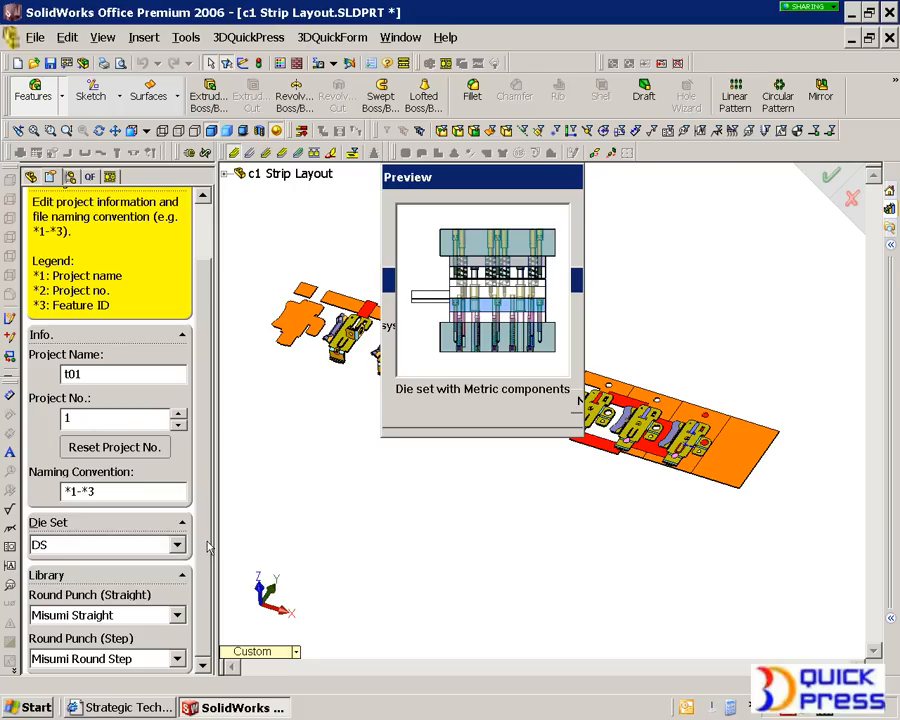
pyautogui.scroll(3, 150, 450)
pyautogui.click(56, 221)
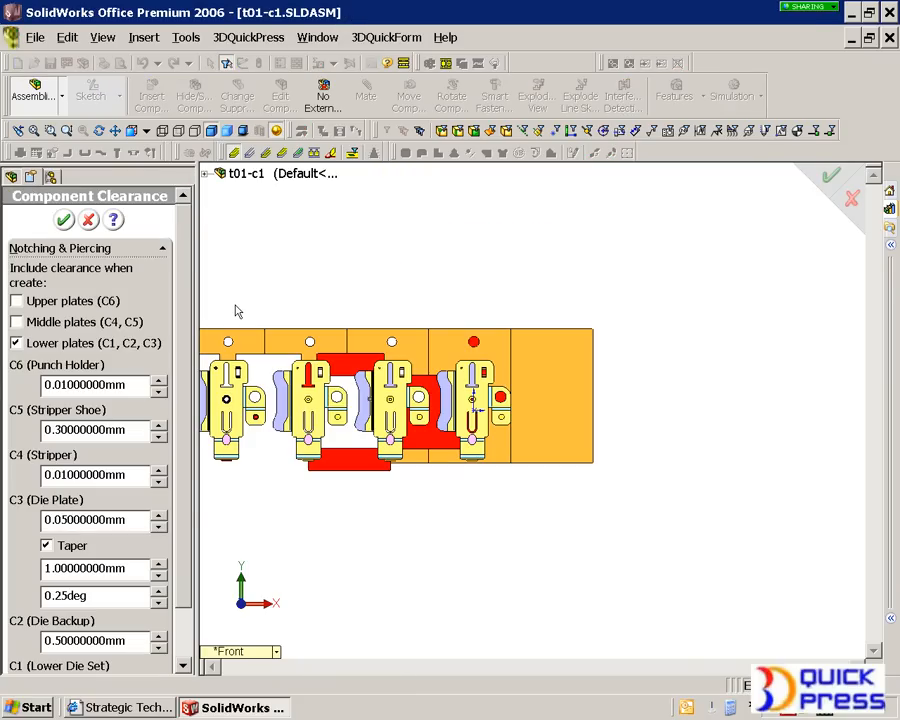
# - Include notching and piercing clearance for the upper (C6) and middle (C4, C5) plates and accept the component clearances
pyautogui.click(44, 302)
pyautogui.click(72, 322)
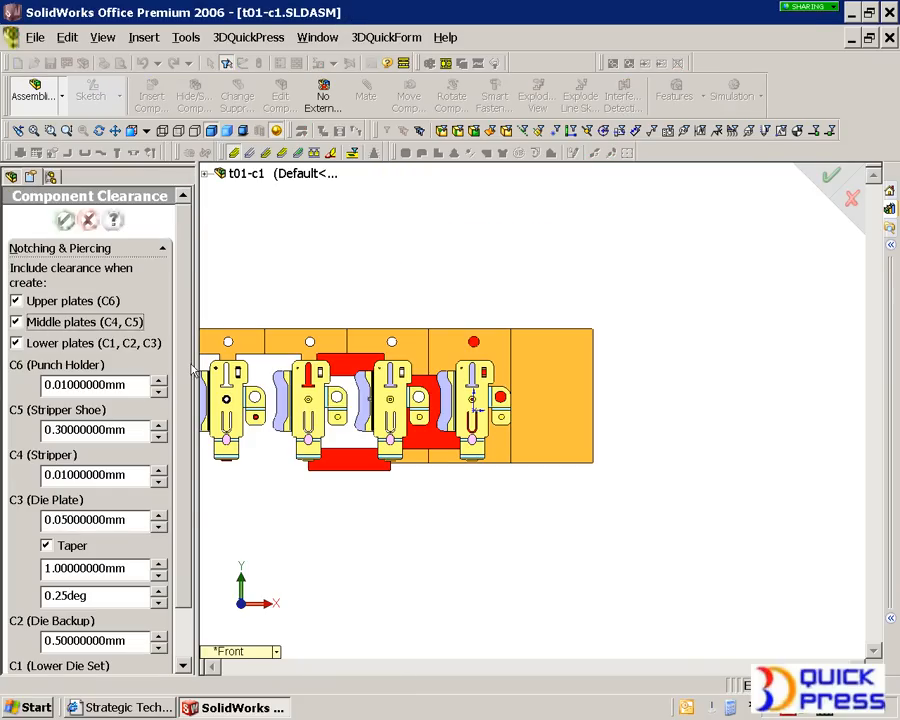
pyautogui.scroll(-2, 150, 346)
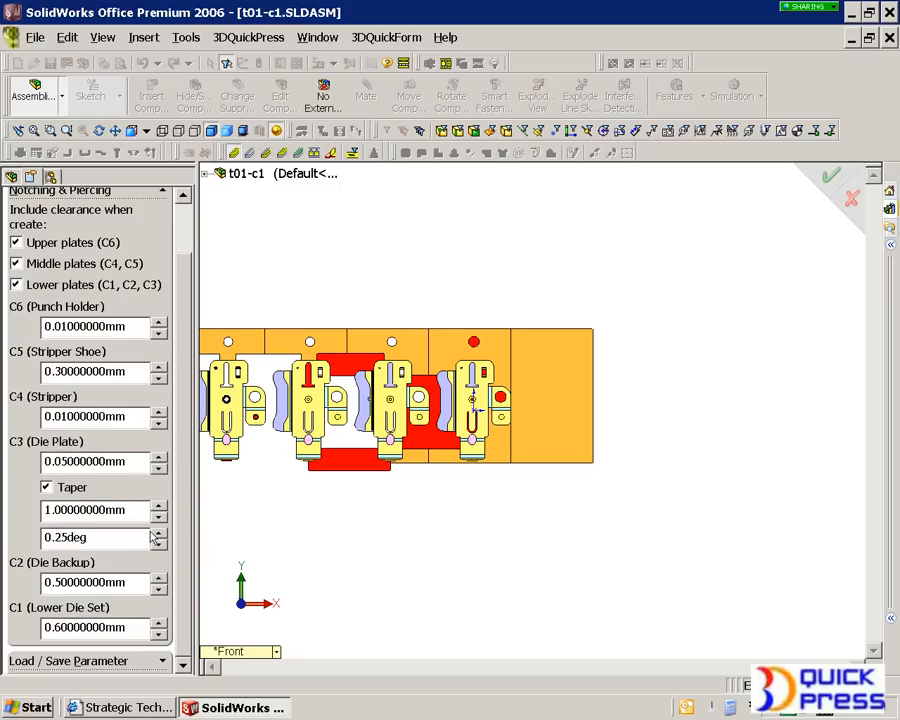
pyautogui.scroll(1, 186, 511)
pyautogui.scroll(1, 186, 505)
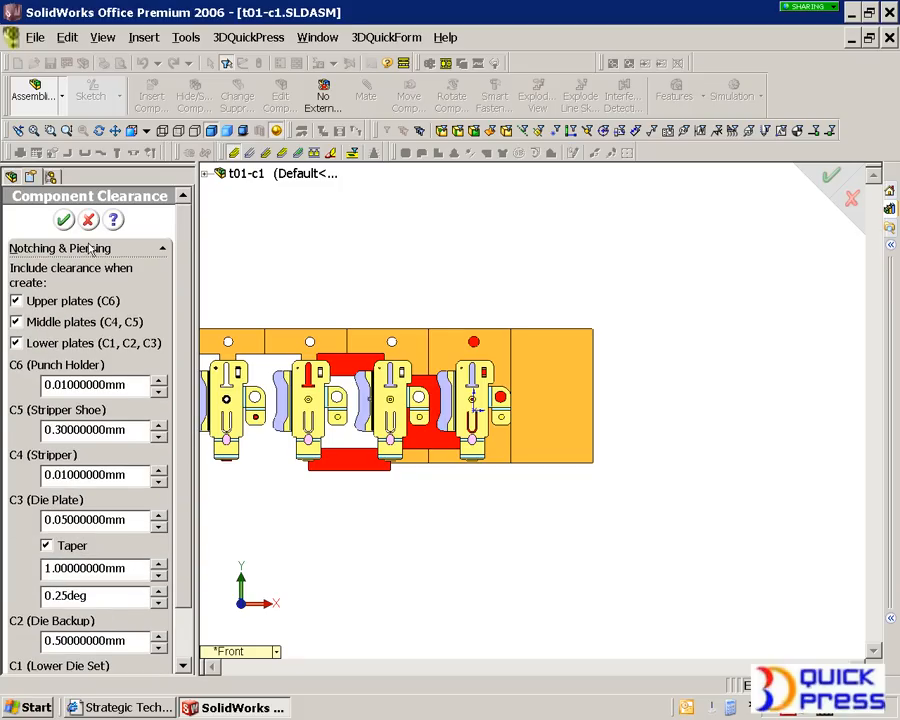
pyautogui.click(64, 219)
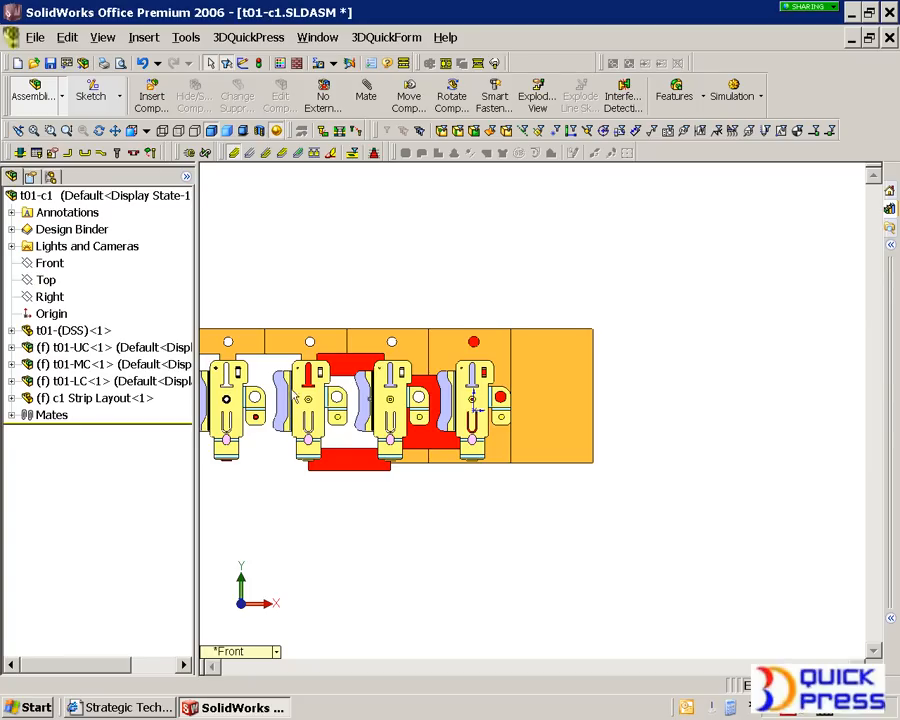
# - Examine the t01-UC, t01-MC and t01-LC subassemblies in turn and the notching stations of the strip layout
pyautogui.press('f')
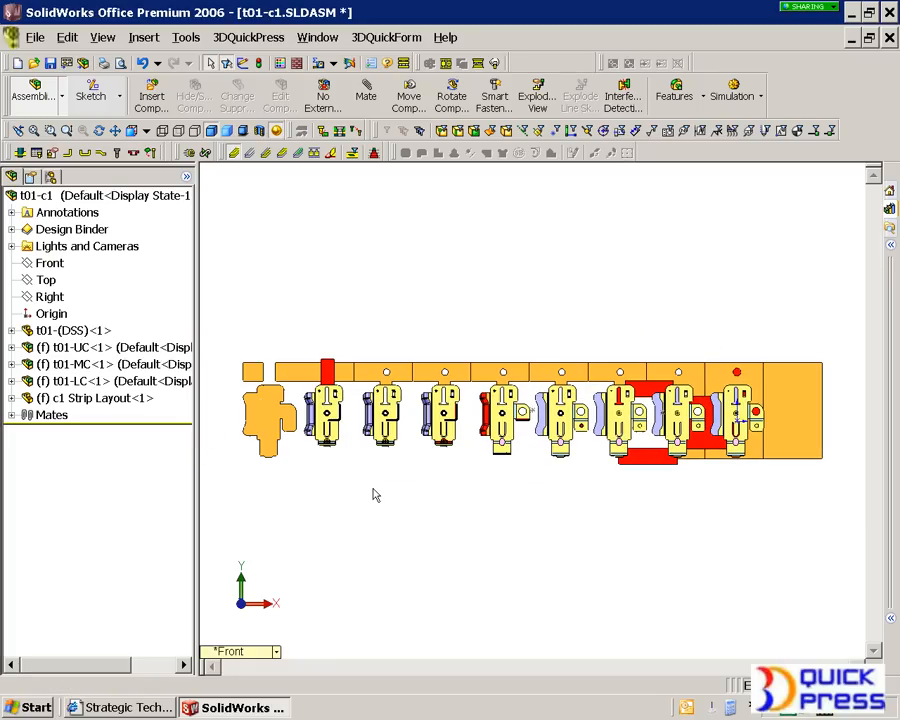
pyautogui.click(120, 347)
pyautogui.click(95, 364)
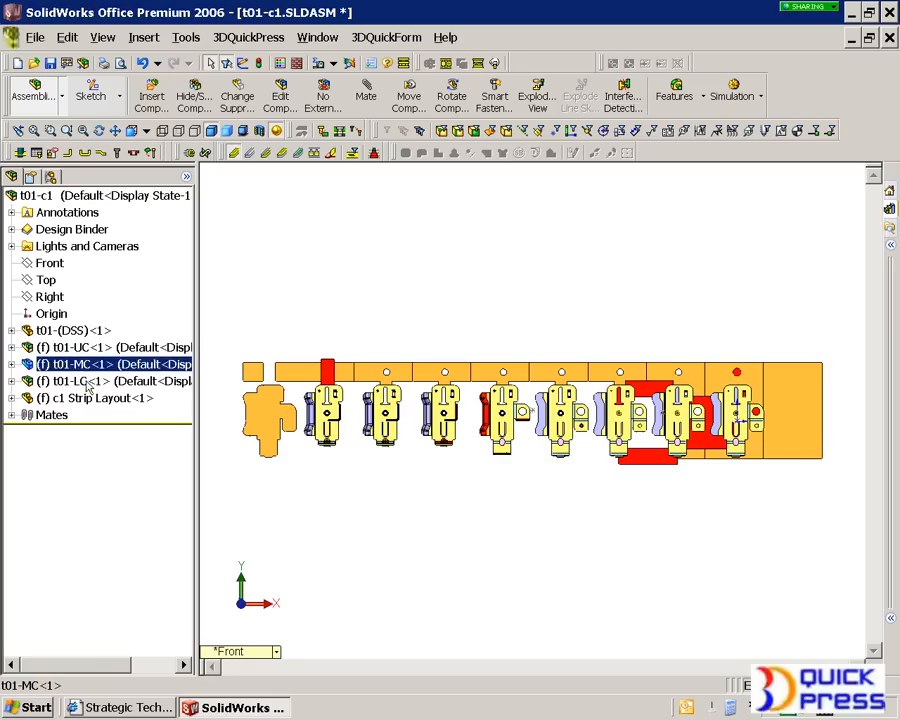
pyautogui.click(88, 381)
pyautogui.click(446, 578)
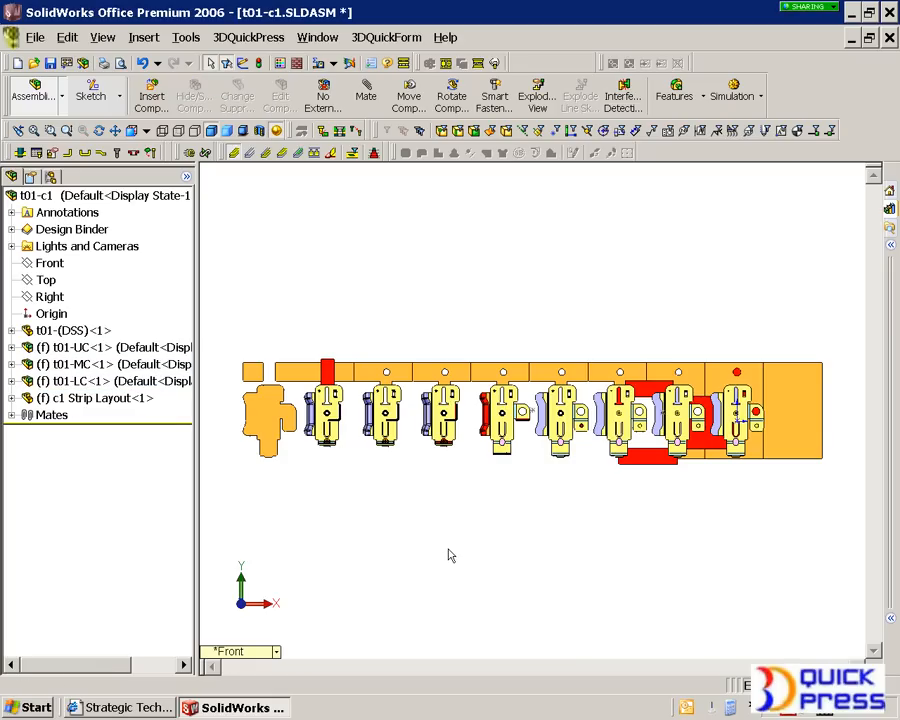
pyautogui.moveTo(455, 556); pyautogui.dragTo(444, 438, button='middle')
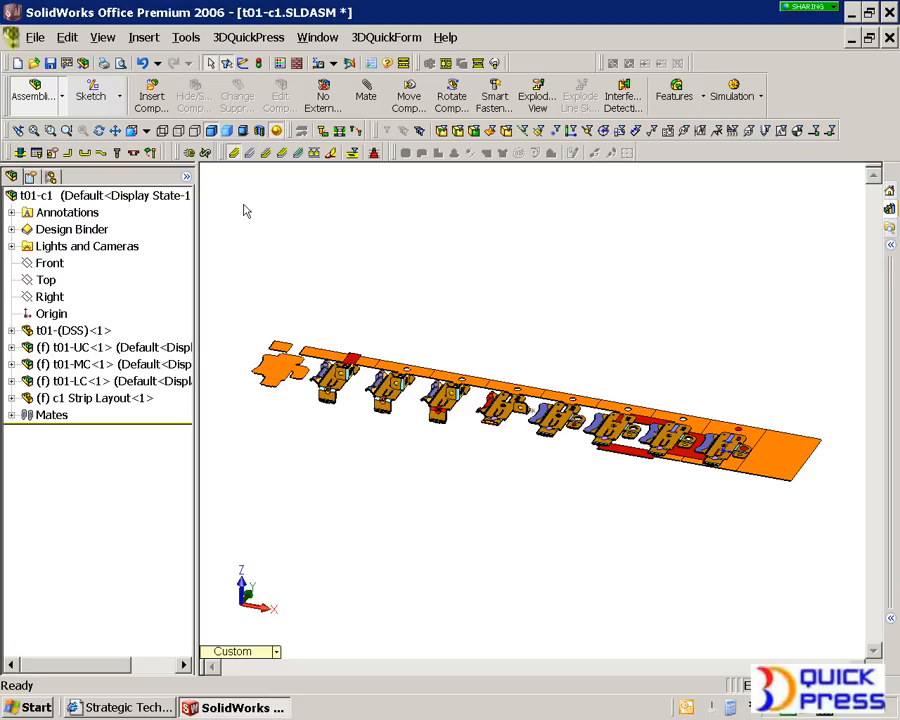
pyautogui.scroll(-4, 682, 463)
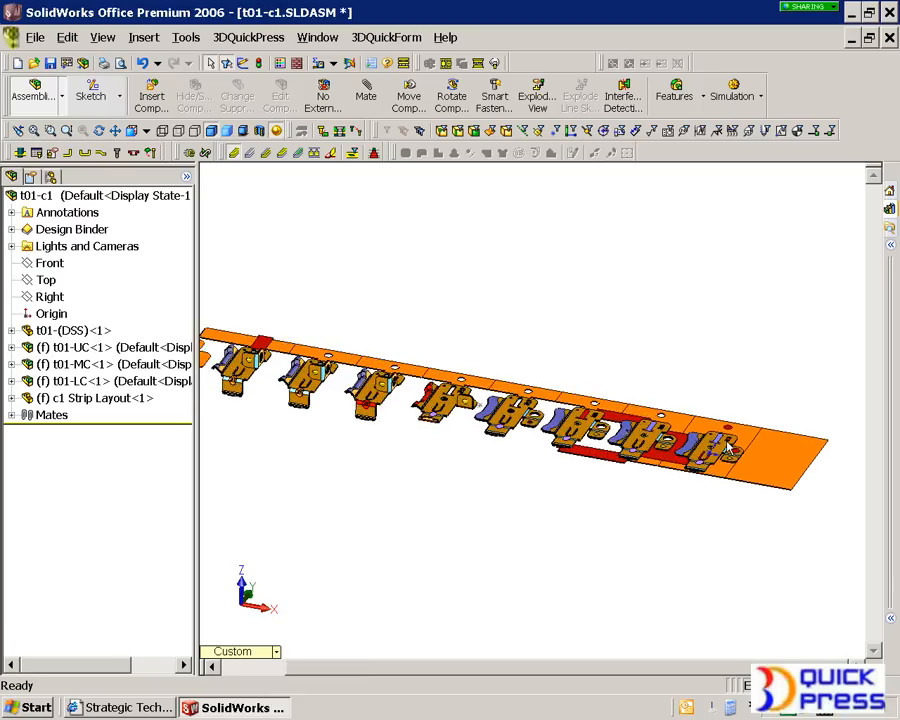
pyautogui.scroll(-1, 682, 459)
pyautogui.click(474, 454)
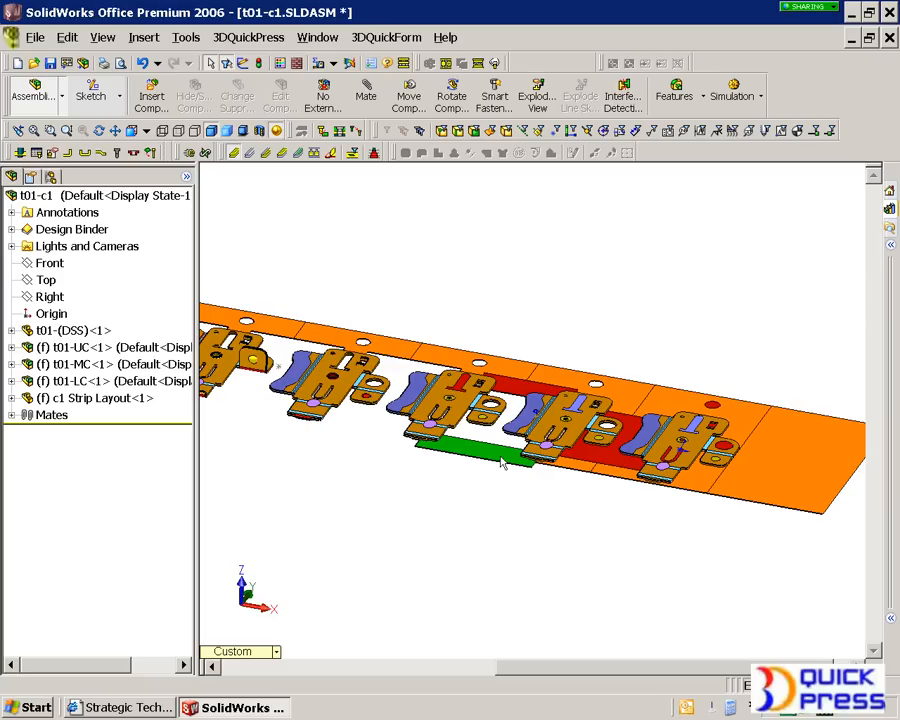
pyautogui.click(20, 155)
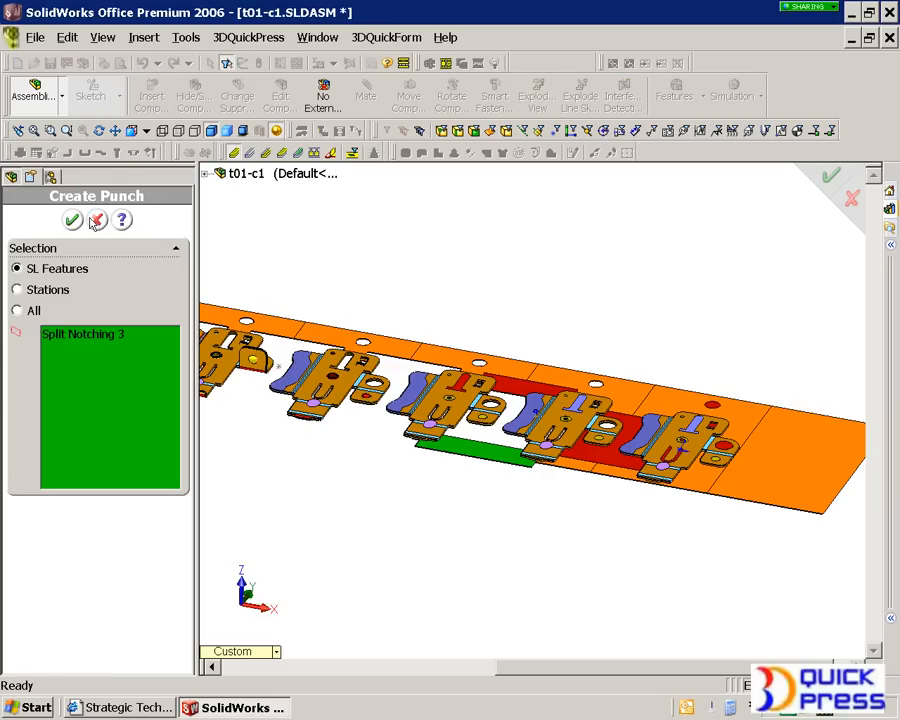
pyautogui.click(99, 220)
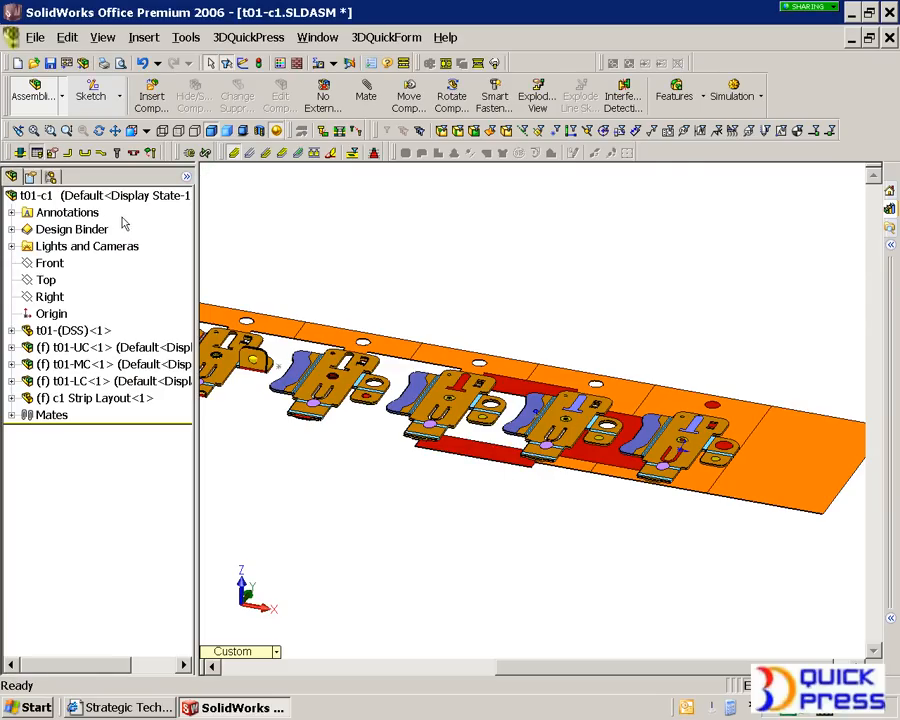
# - Open the Punch Definition Table clear of the strip and add the split notching feature at the strip's lower edge
pyautogui.moveTo(450, 187); pyautogui.dragTo(396, 192)
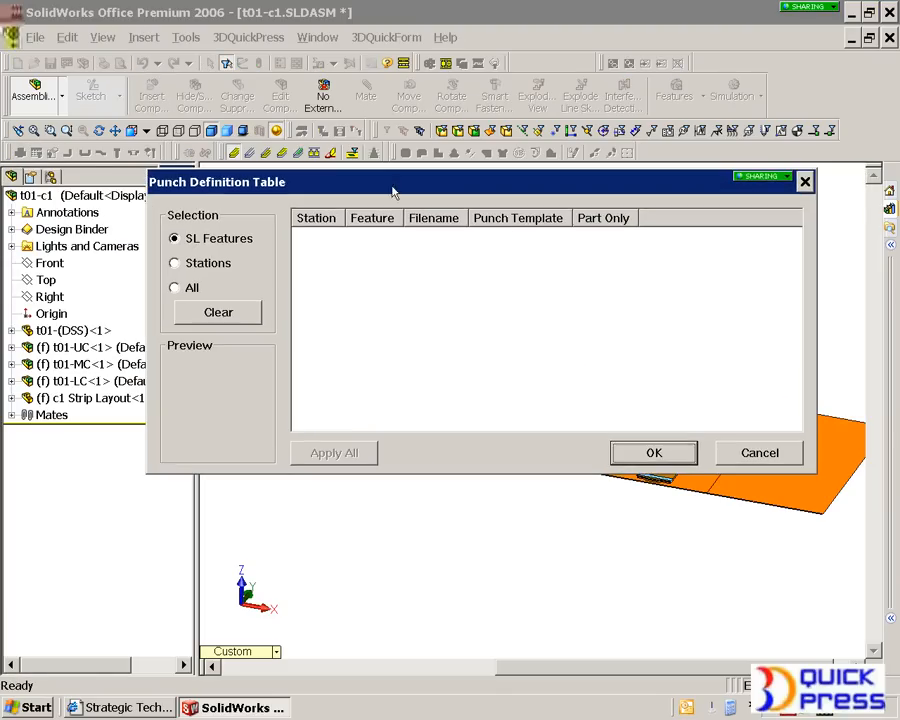
pyautogui.moveTo(570, 183); pyautogui.dragTo(598, 91)
pyautogui.click(485, 445)
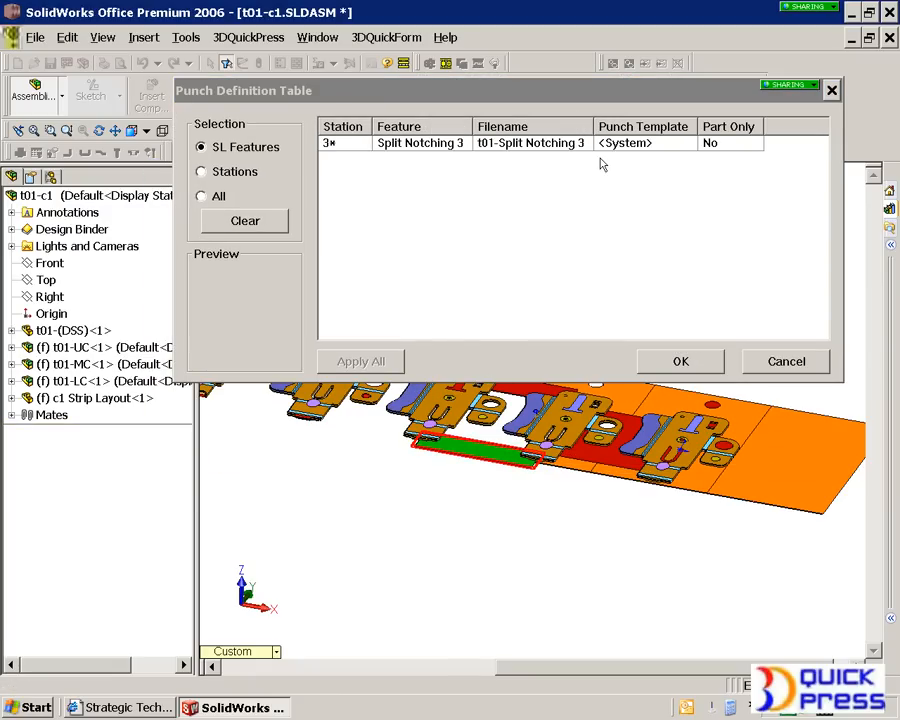
# - Review the available punch templates for the Split Notching 3 feature, from C1 through C8 to R1
pyautogui.click(627, 147)
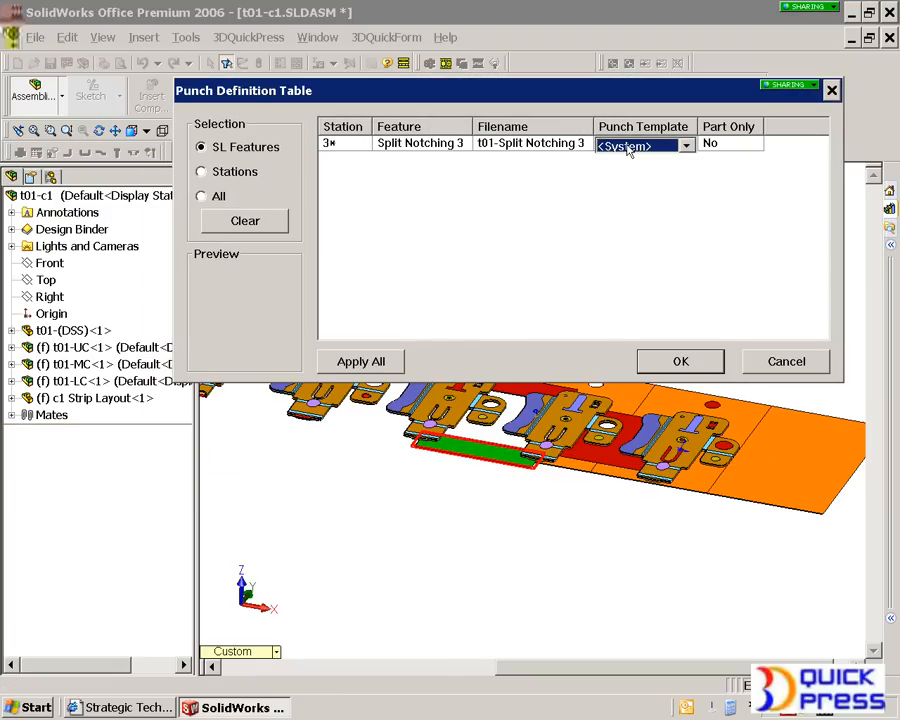
pyautogui.scroll(-1, 628, 151)
pyautogui.scroll(-1, 628, 151)
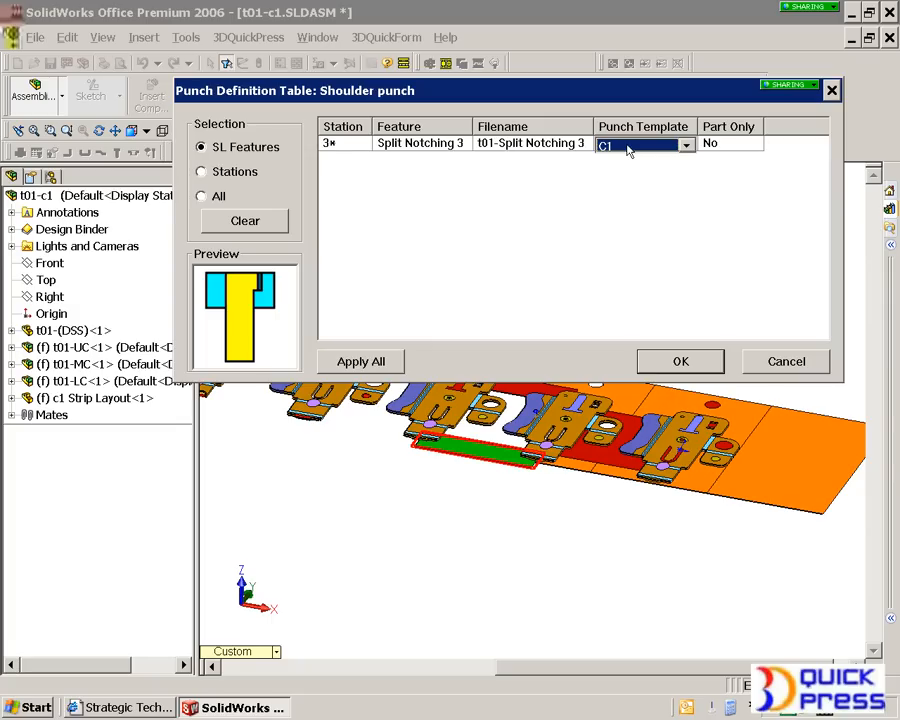
pyautogui.scroll(-1, 628, 150)
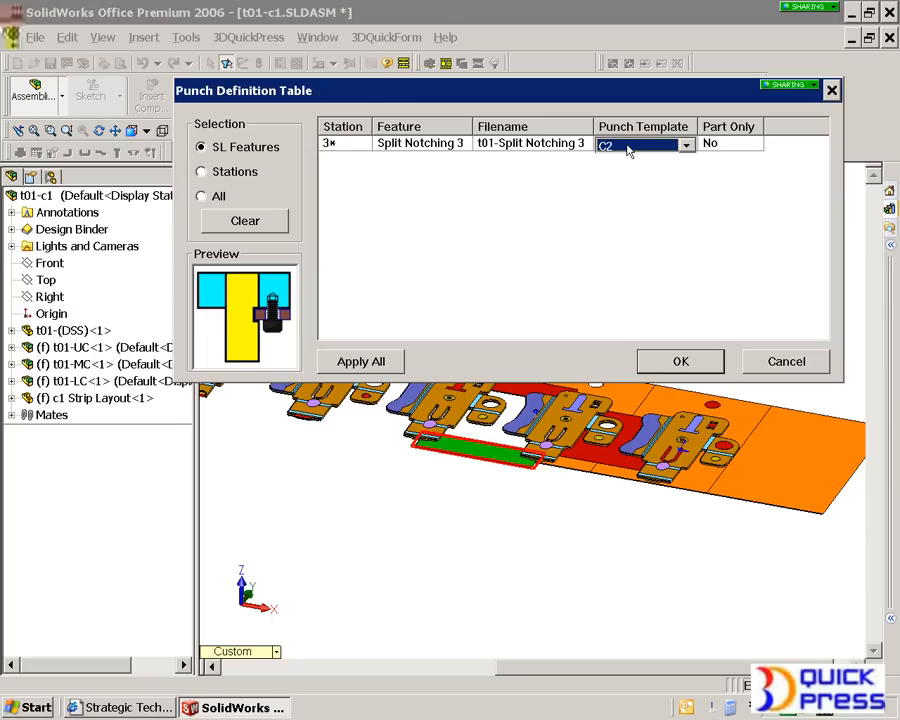
pyautogui.scroll(-1, 628, 150)
pyautogui.scroll(-1, 628, 150)
pyautogui.scroll(-1, 628, 150)
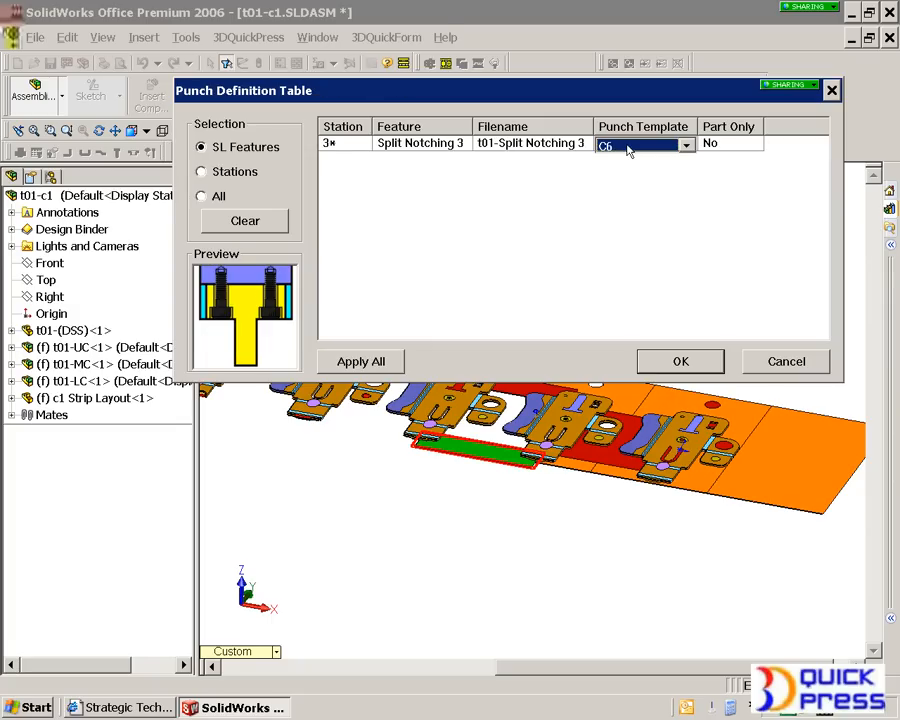
pyautogui.scroll(-1, 628, 150)
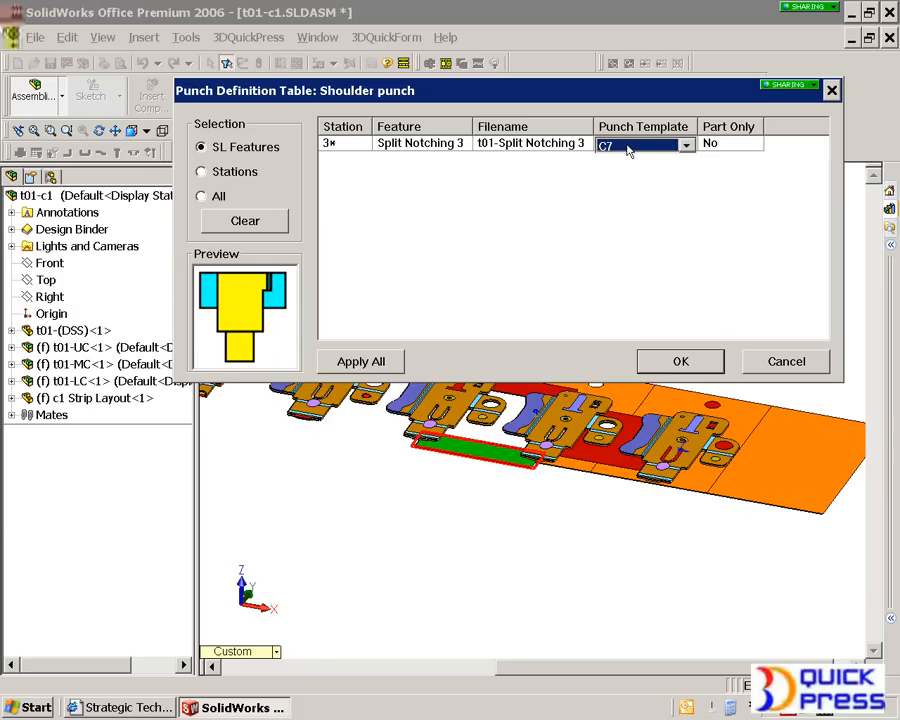
pyautogui.scroll(-3, 628, 150)
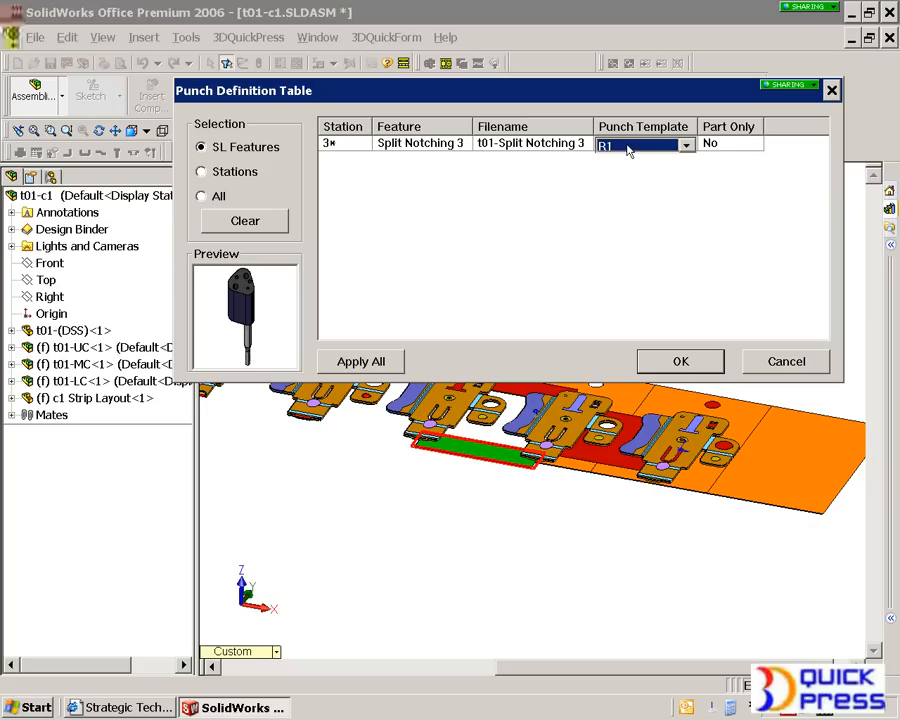
# - Assign punch template C2 to the Split Notching 3 feature and accept the punch definition table
pyautogui.scroll(2, 628, 150)
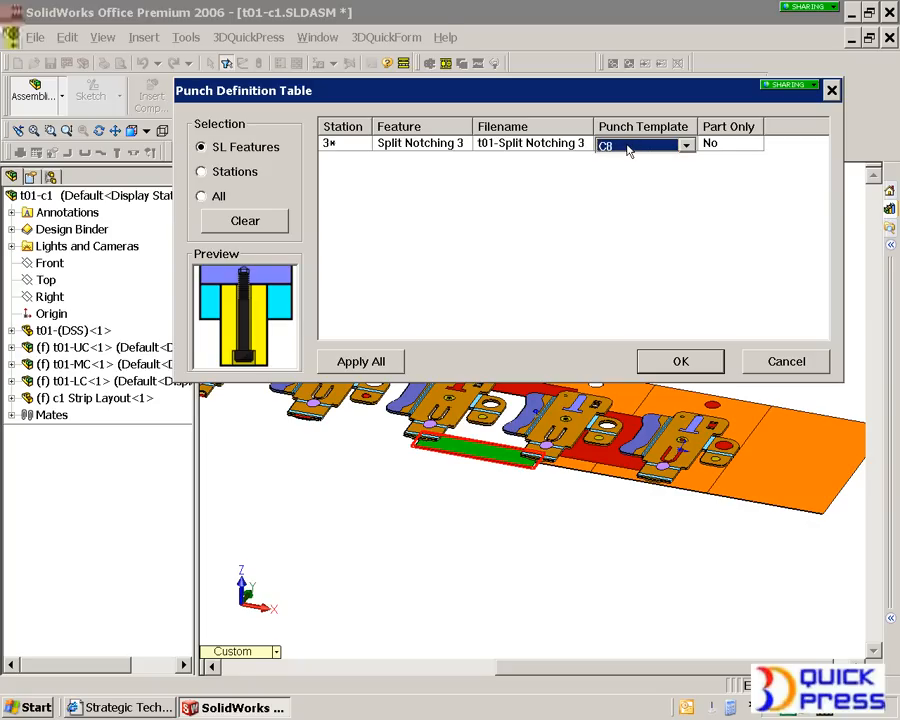
pyautogui.scroll(1, 628, 150)
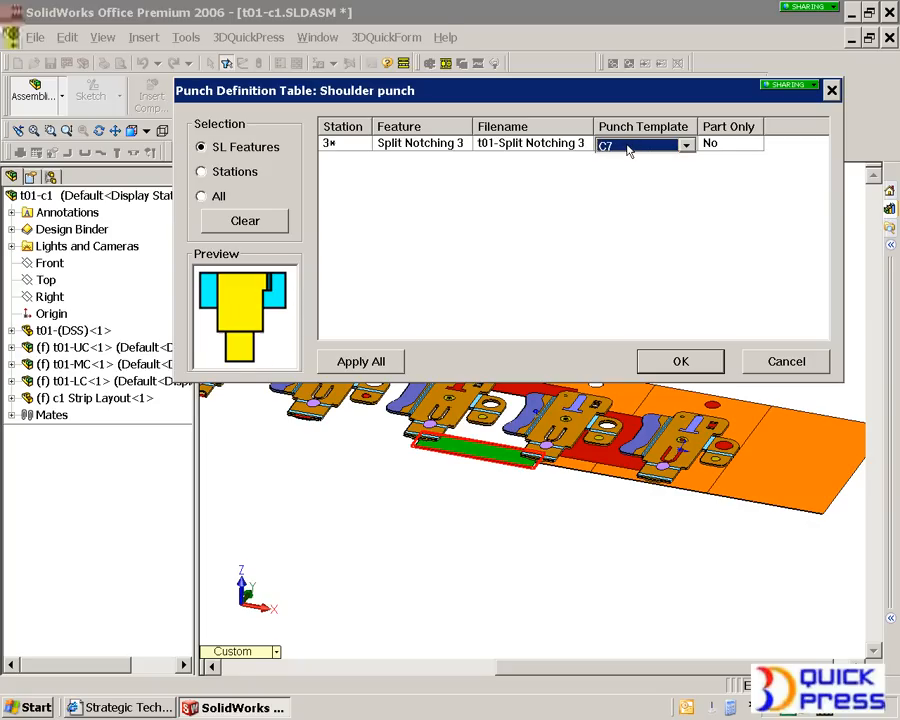
pyautogui.scroll(1, 628, 150)
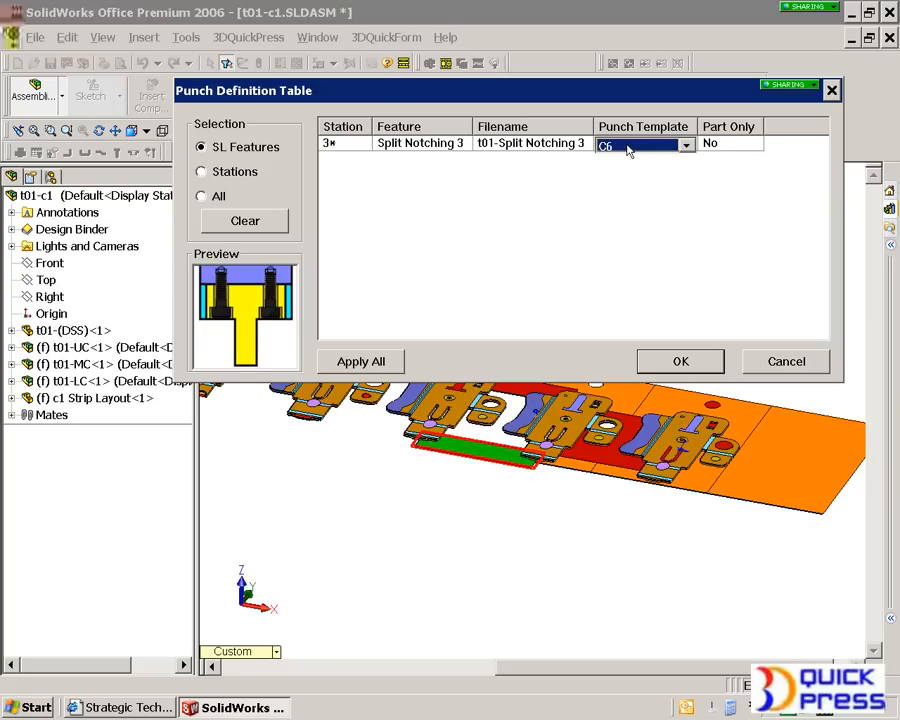
pyautogui.scroll(1, 628, 150)
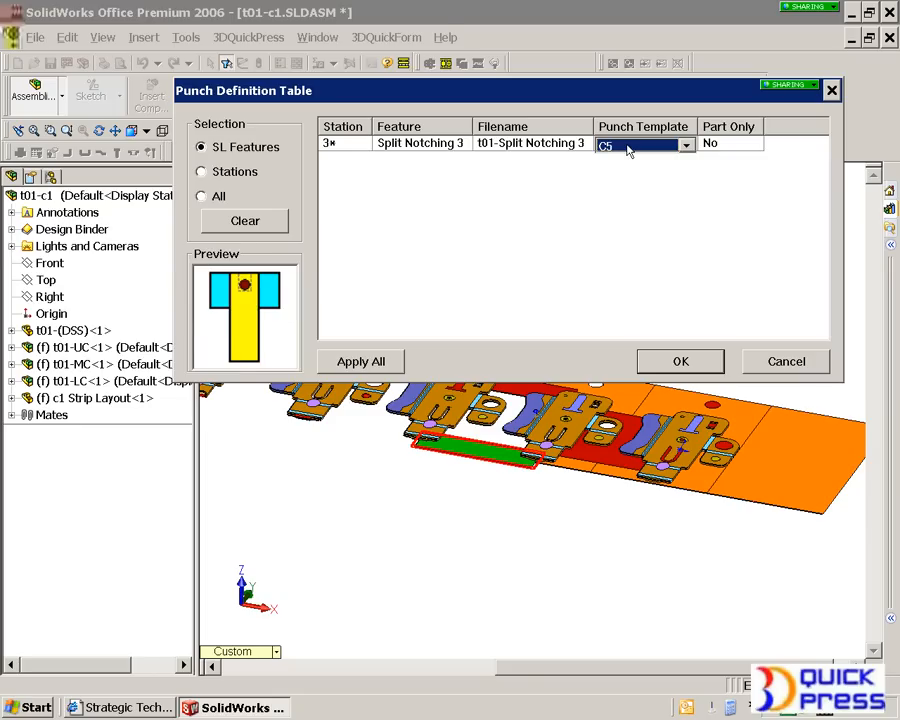
pyautogui.scroll(3, 628, 150)
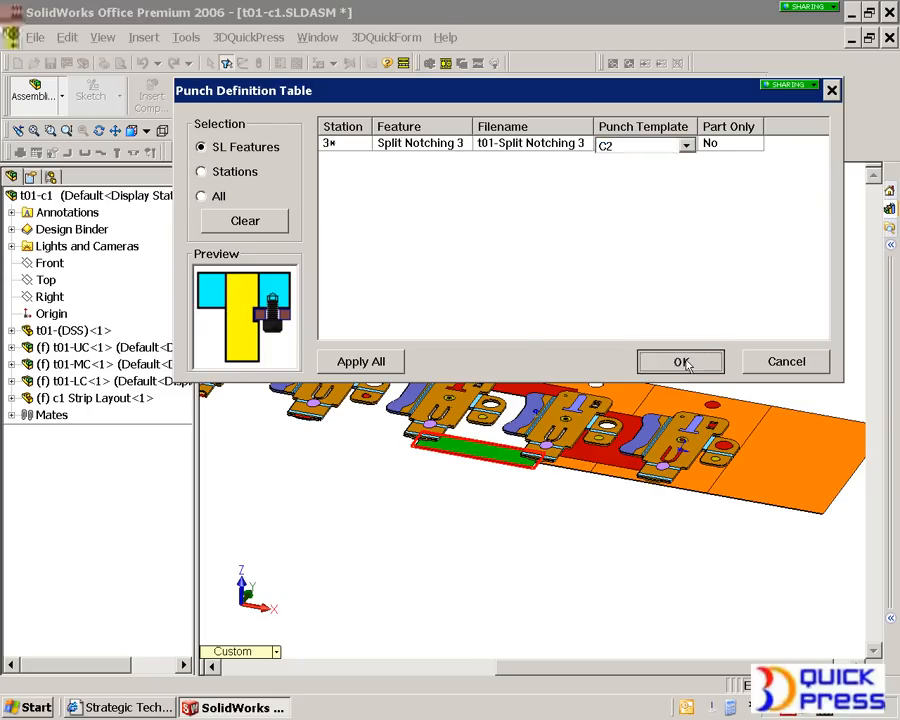
pyautogui.click(683, 361)
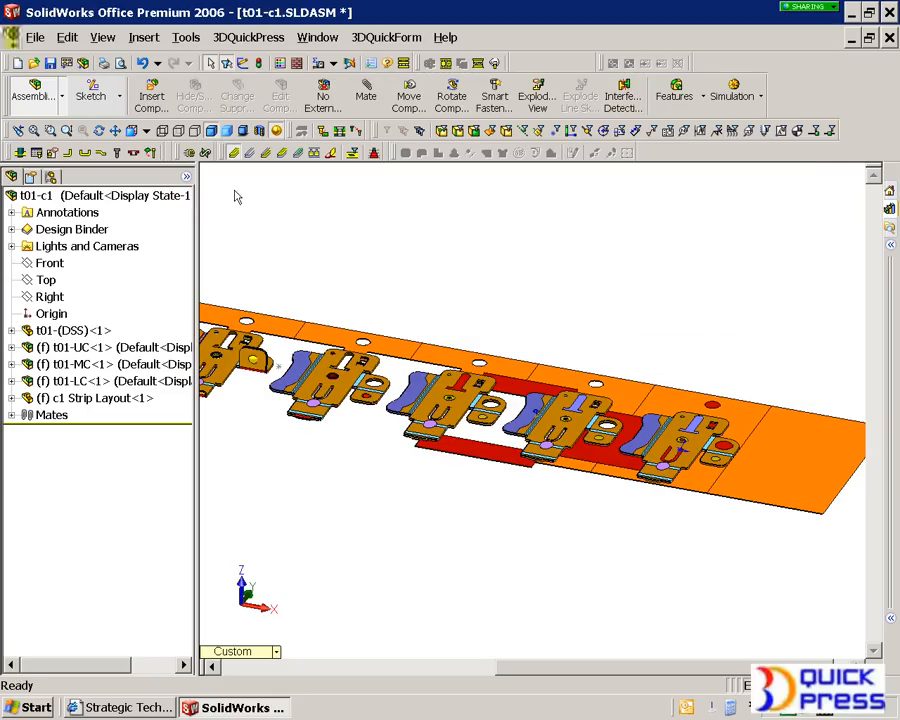
# - Create punches for all piercing, notching and split notching features of the strip layout
pyautogui.click(53, 156)
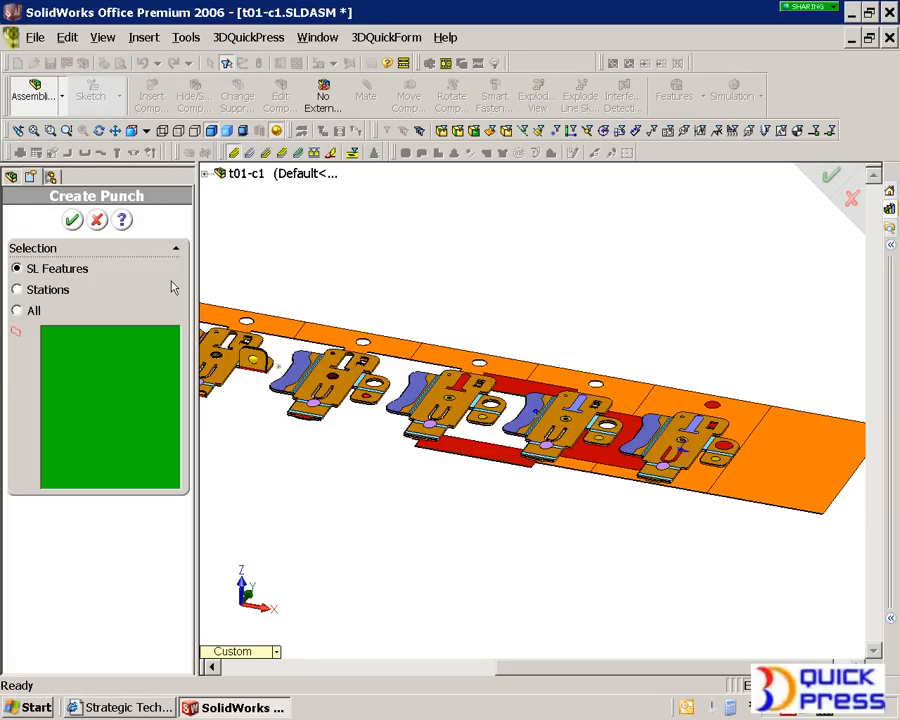
pyautogui.click(17, 310)
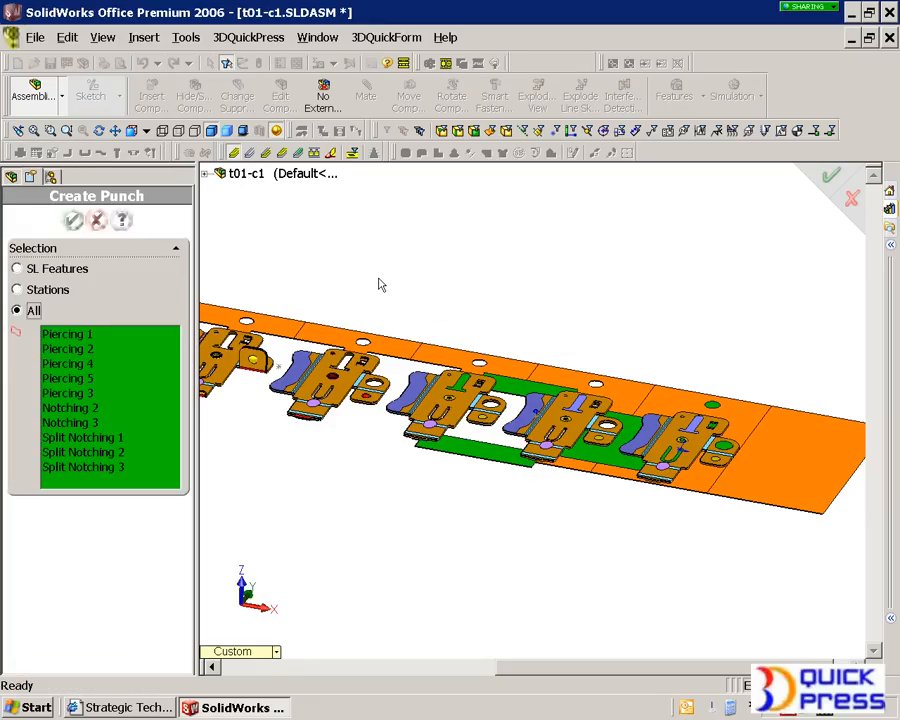
pyautogui.press('f')
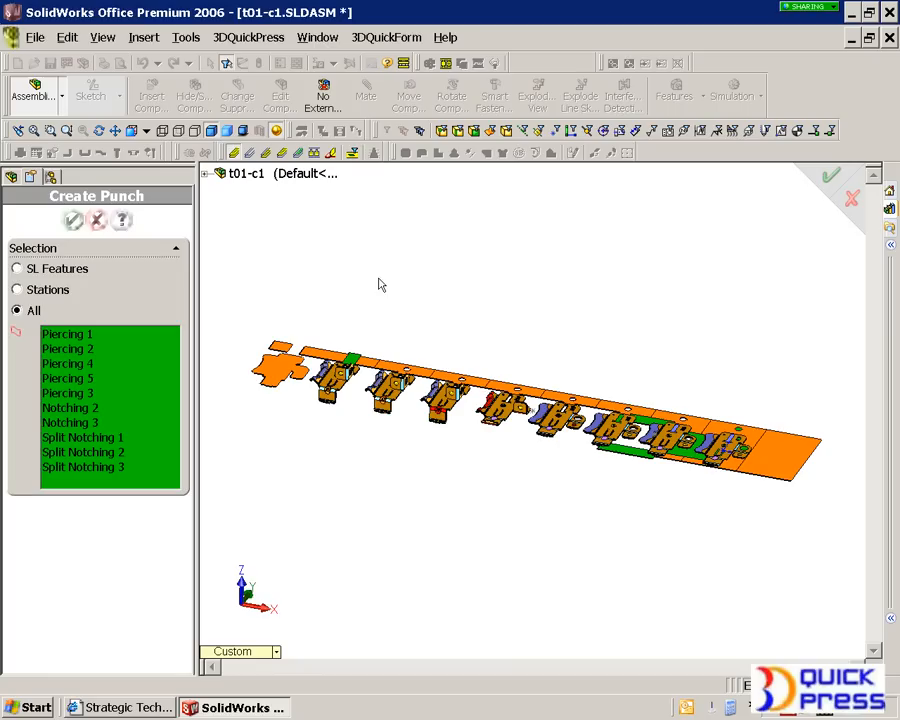
pyautogui.click(73, 220)
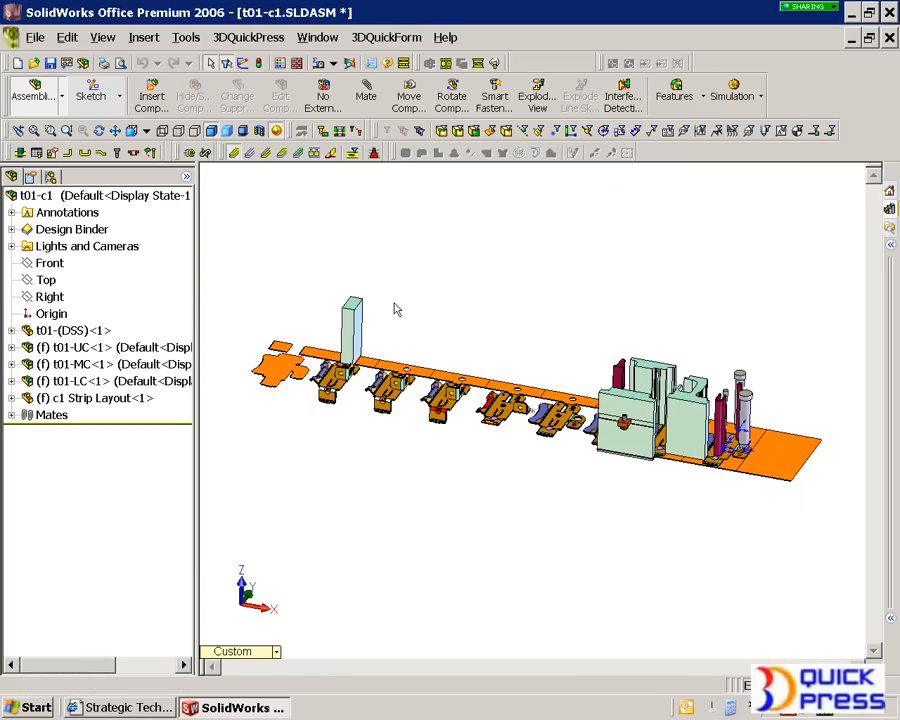
# - Use Edit KR on the Split Notching 3 punch to move its screwed retainer to the opposite face
pyautogui.moveTo(698, 409); pyautogui.dragTo(624, 418, button='middle')
pyautogui.scroll(-7, 625, 420)
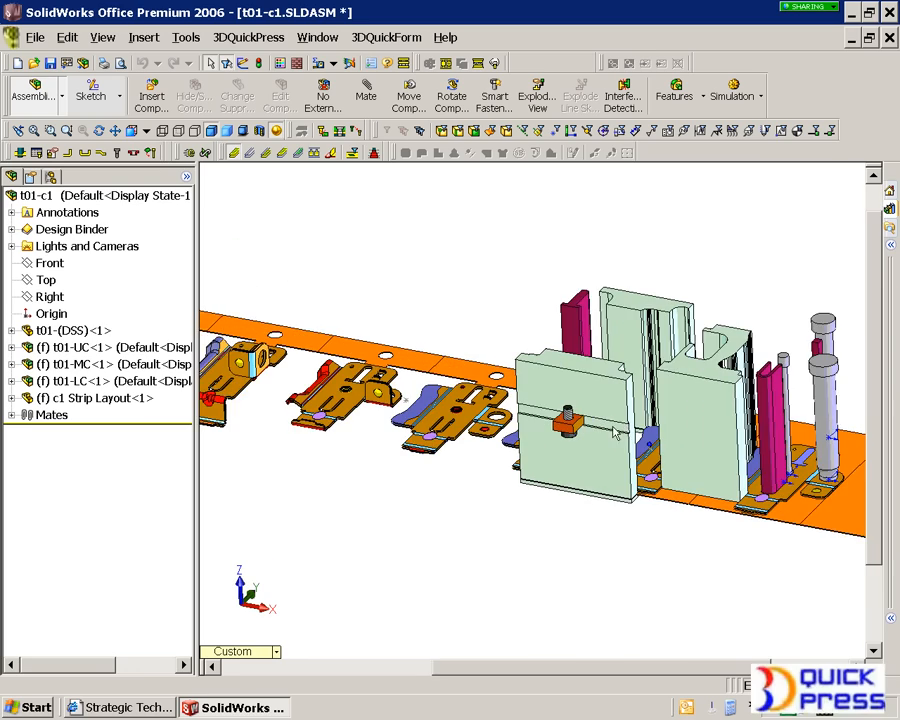
pyautogui.moveTo(544, 414); pyautogui.dragTo(534, 424, button='middle')
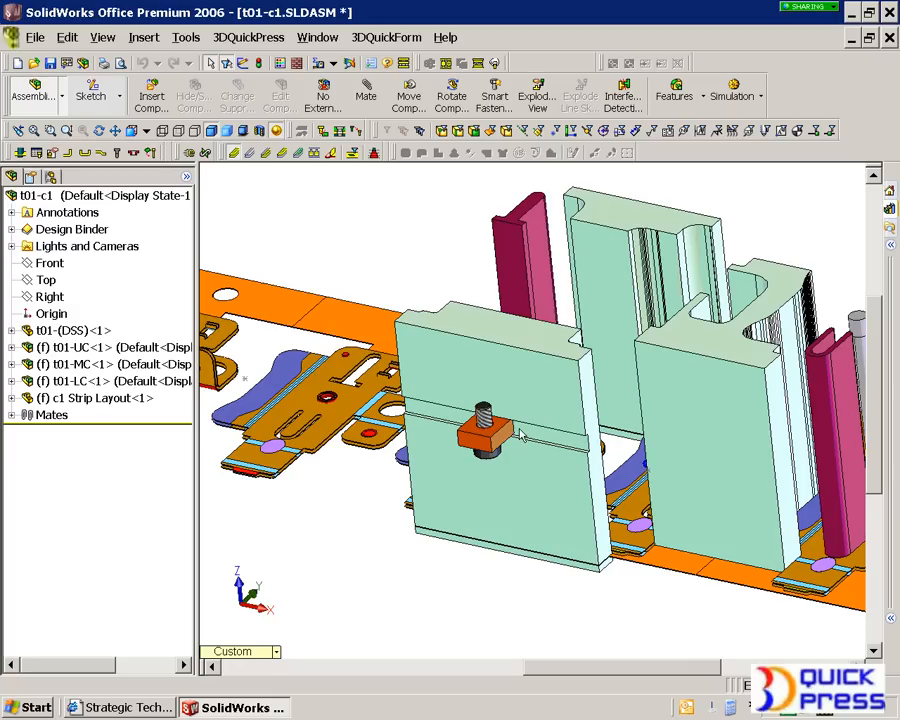
pyautogui.click(475, 312)
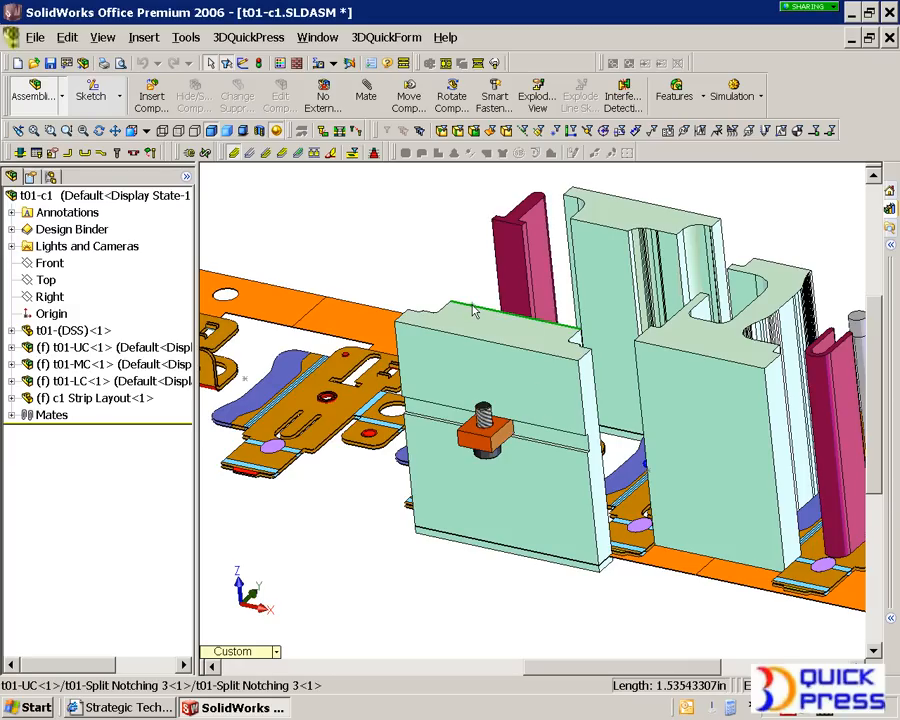
pyautogui.rightClick(475, 312)
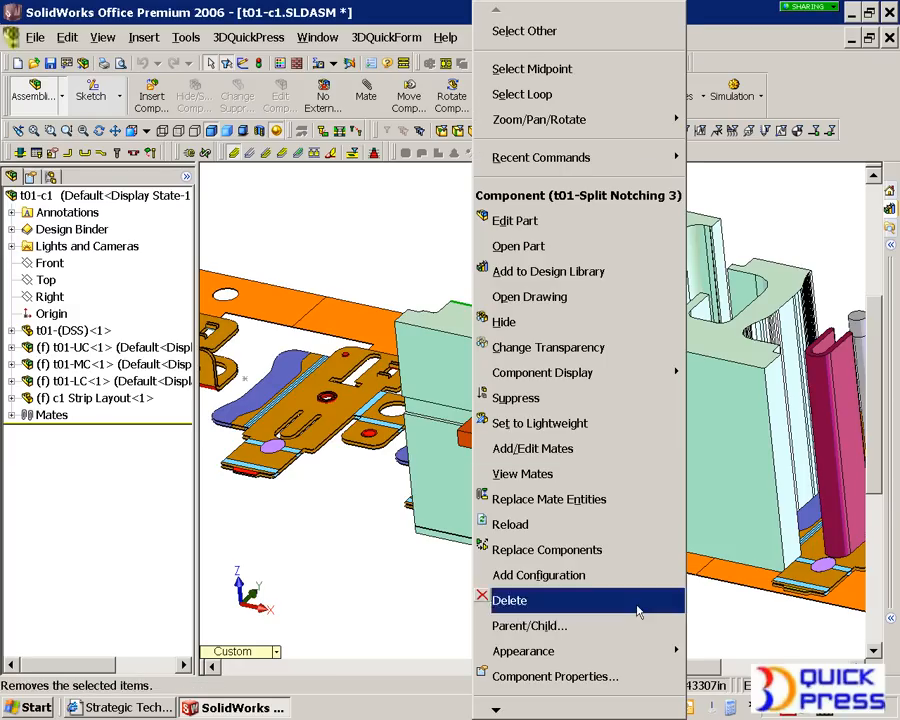
pyautogui.moveTo(541, 711)
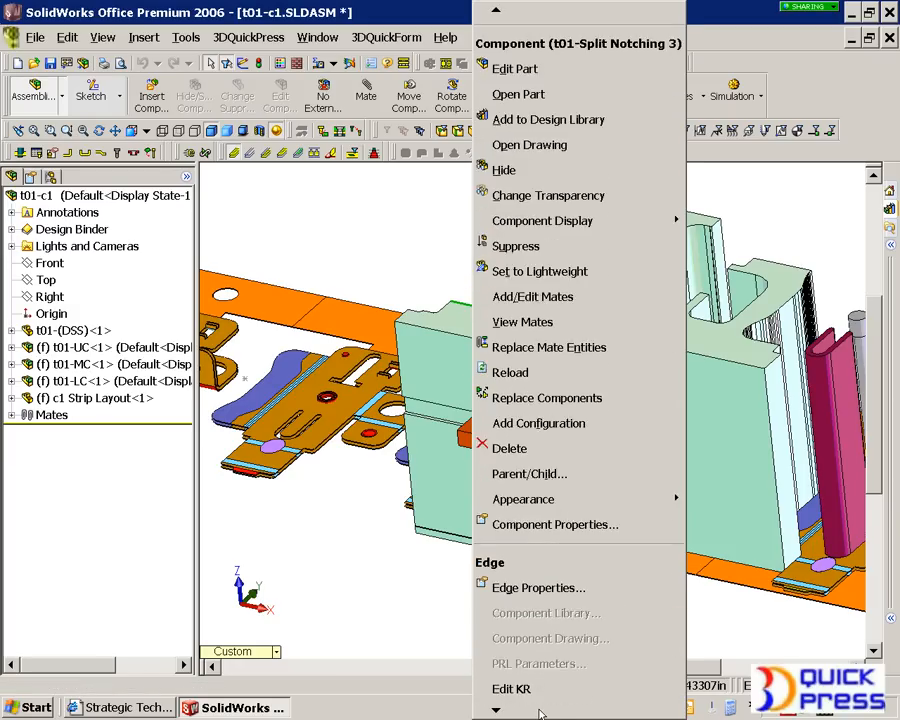
pyautogui.click(513, 677)
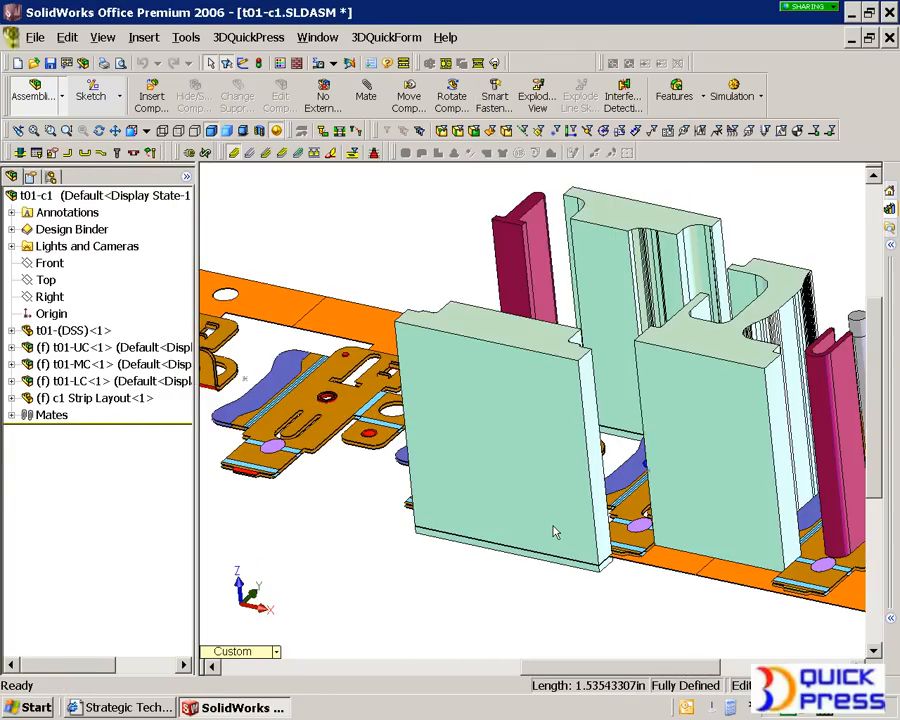
# - Examine the retainer on the back of the Split Notching 3 punch and the row of punches along the strip
pyautogui.scroll(5, 555, 532)
pyautogui.moveTo(555, 531); pyautogui.dragTo(472, 524, button='middle')
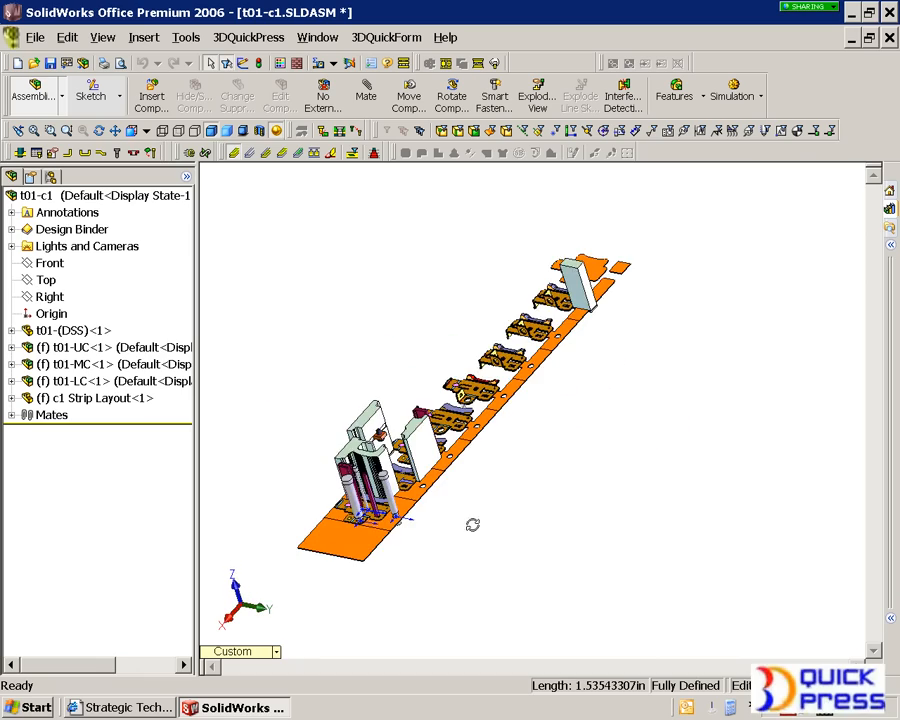
pyautogui.scroll(-10, 360, 436)
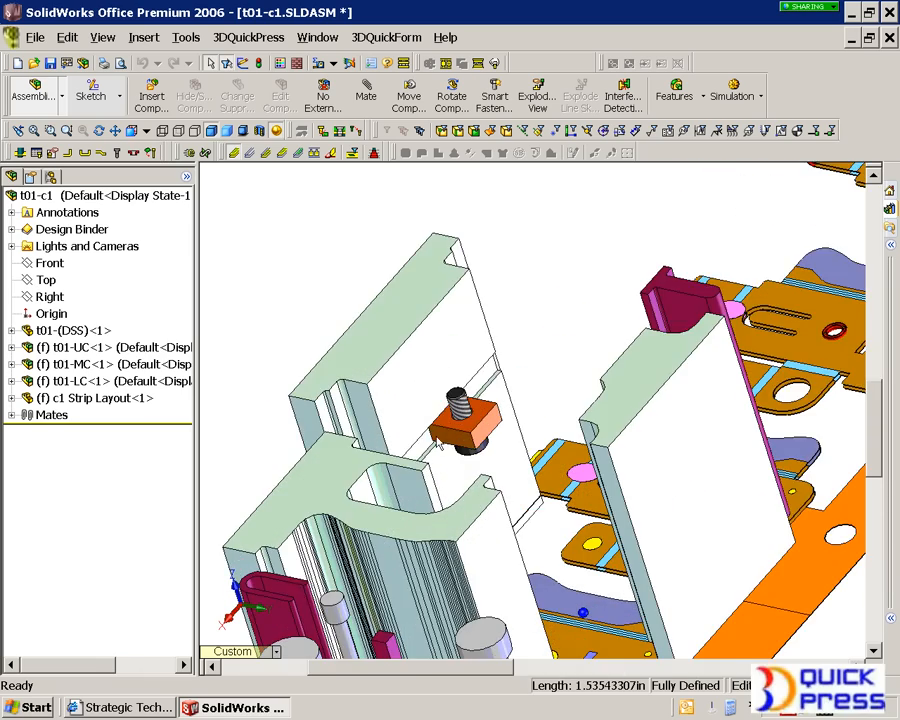
pyautogui.scroll(5, 437, 443)
pyautogui.moveTo(437, 443); pyautogui.dragTo(626, 432, button='middle')
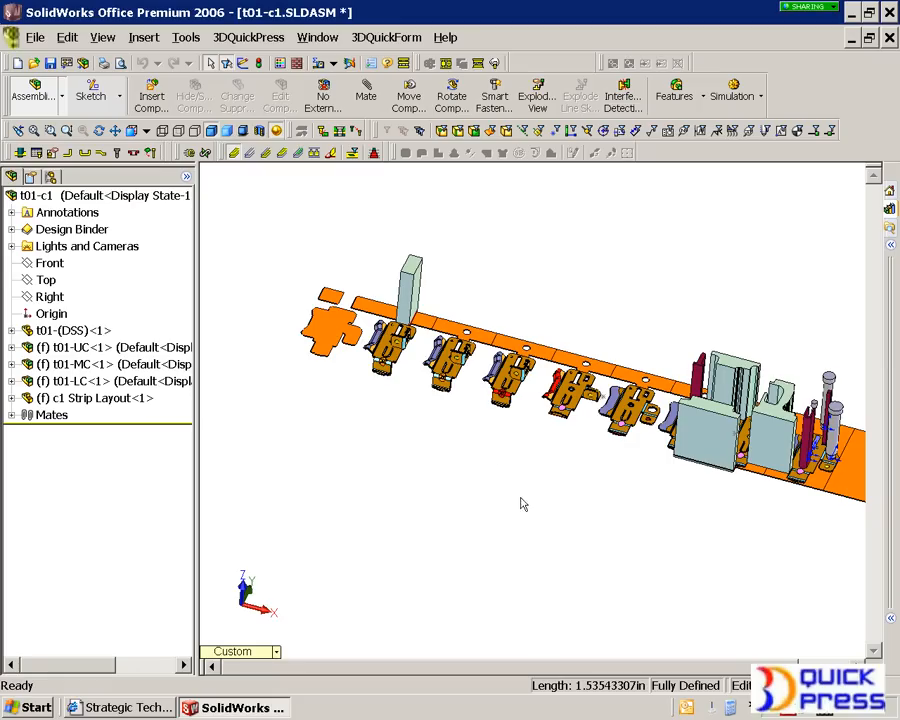
pyautogui.scroll(3, 462, 344)
pyautogui.scroll(-3, 504, 286)
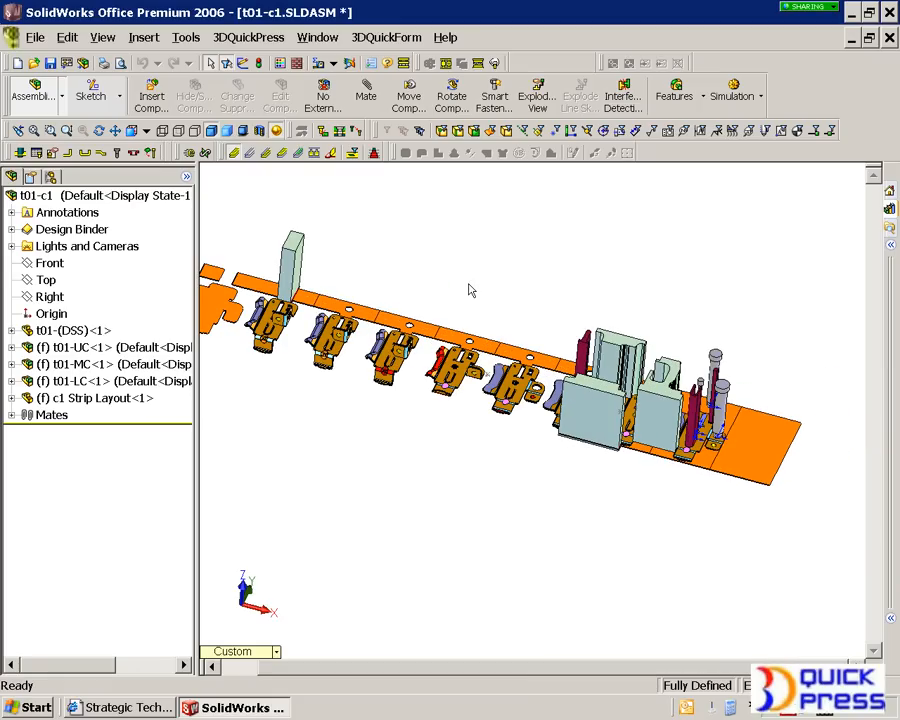
pyautogui.scroll(-2, 513, 330)
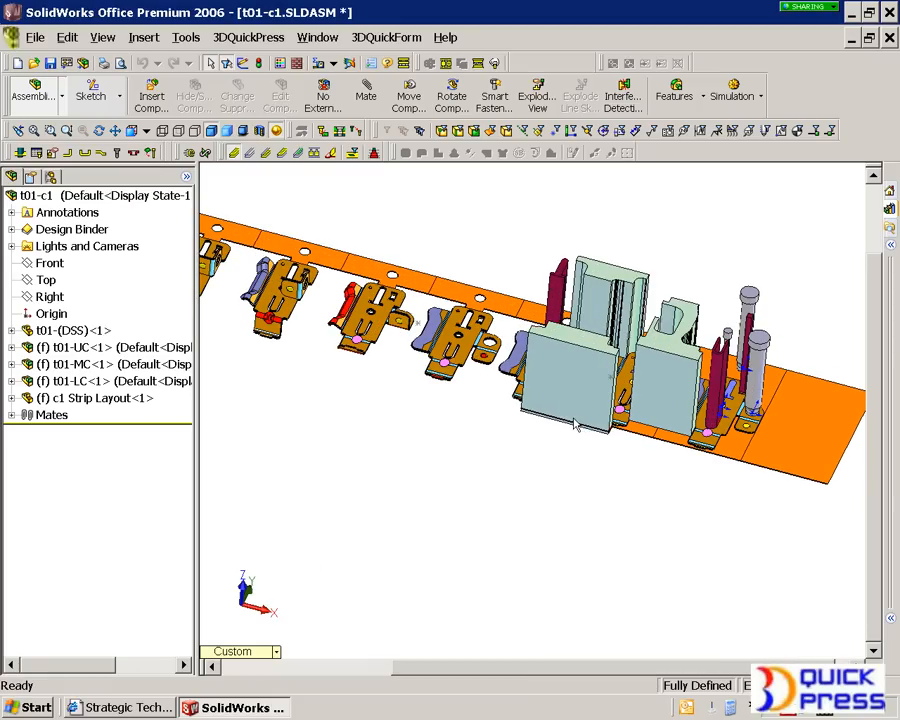
# - Start a user-defined component linked to Split Notching 3, using the rectangular INS1 die insert with an X size of 65 mm
pyautogui.click(118, 153)
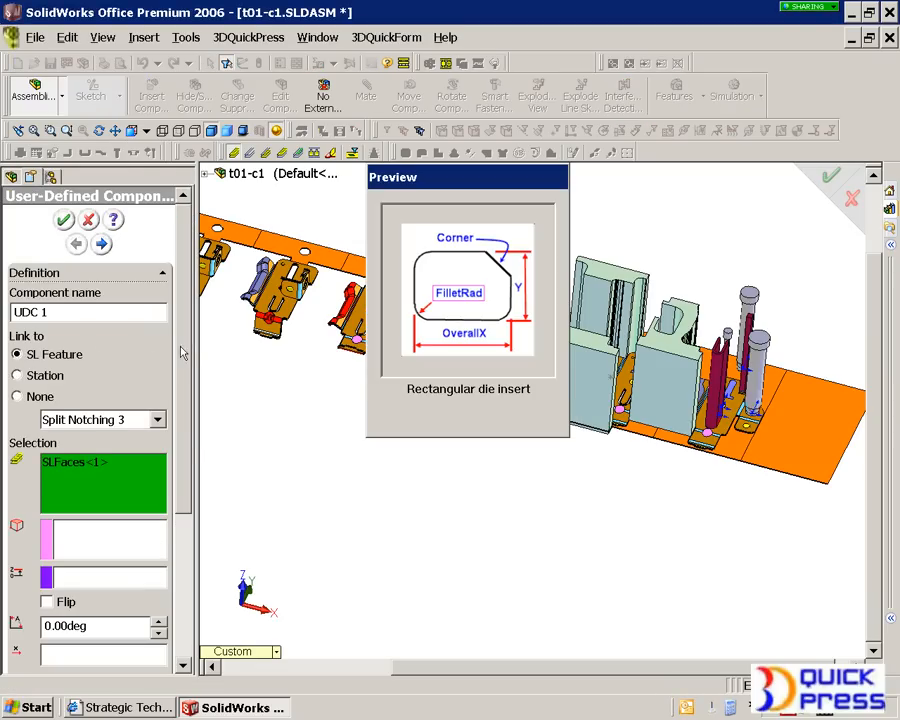
pyautogui.moveTo(186, 368); pyautogui.dragTo(187, 492)
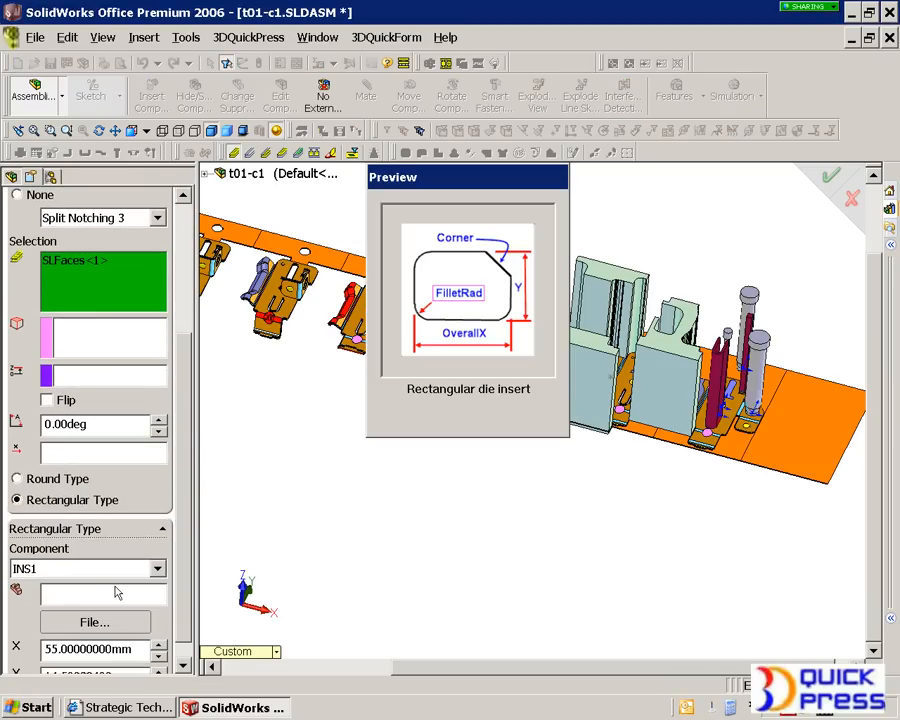
pyautogui.scroll(-1, 182, 600)
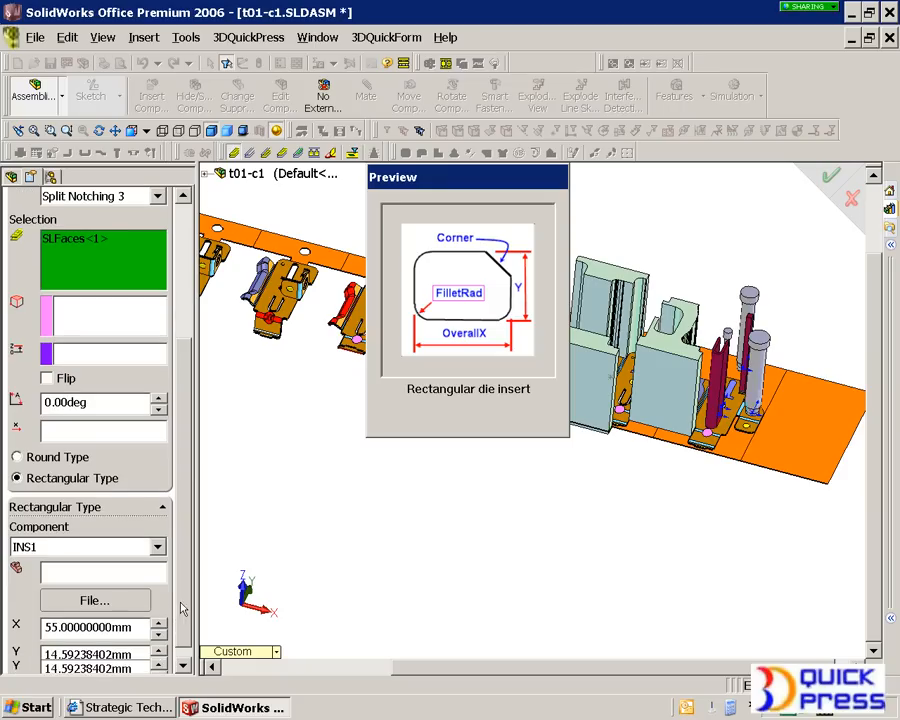
pyautogui.doubleClick(135, 627)
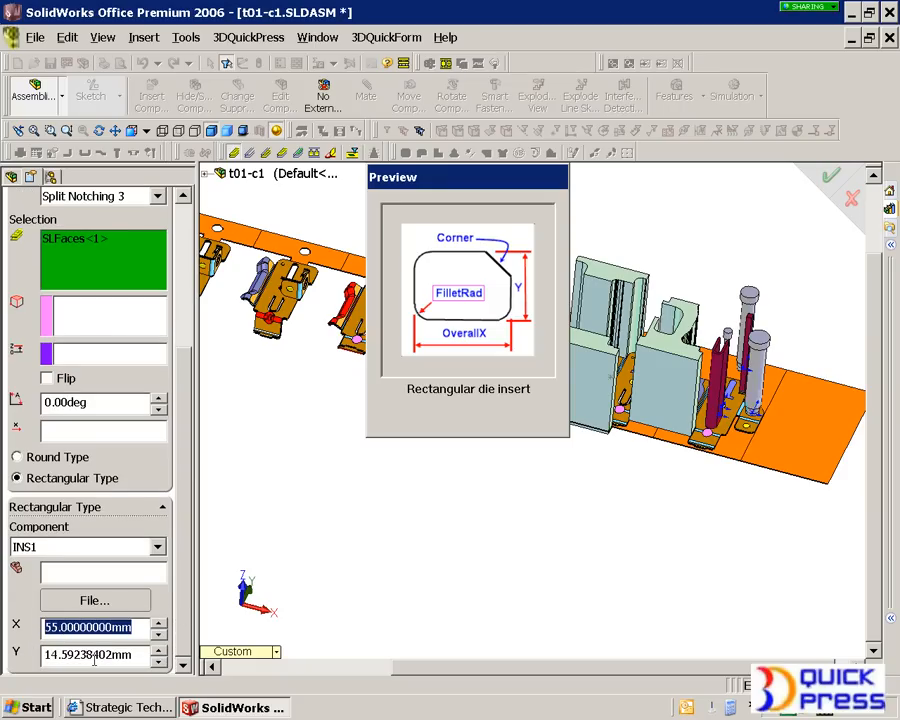
pyautogui.write('56')
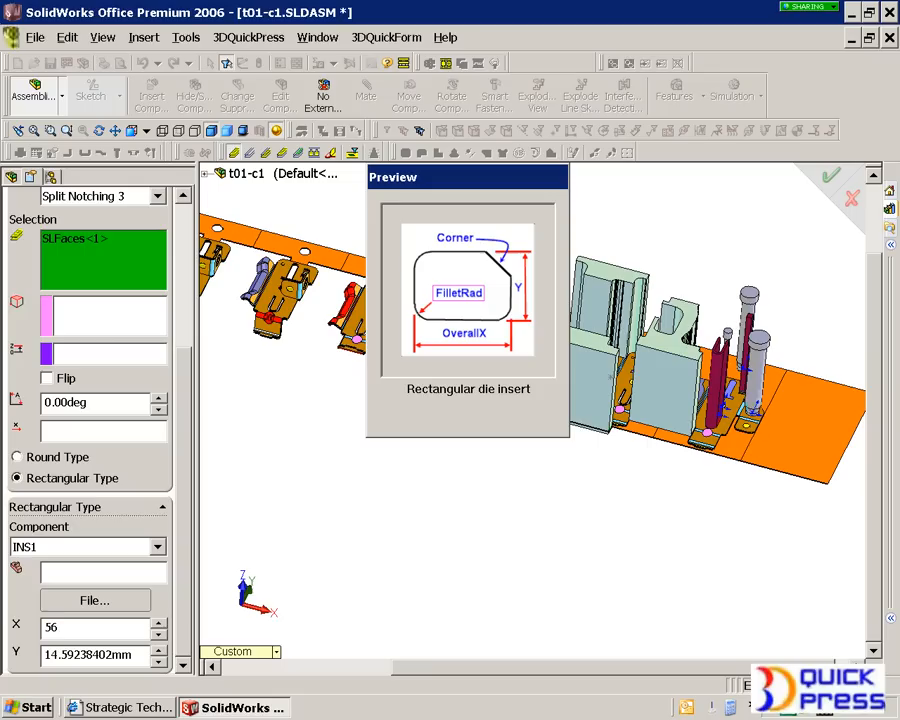
pyautogui.press('BackSpace')
pyautogui.press('BackSpace')
pyautogui.write('65')
pyautogui.press('Tab')
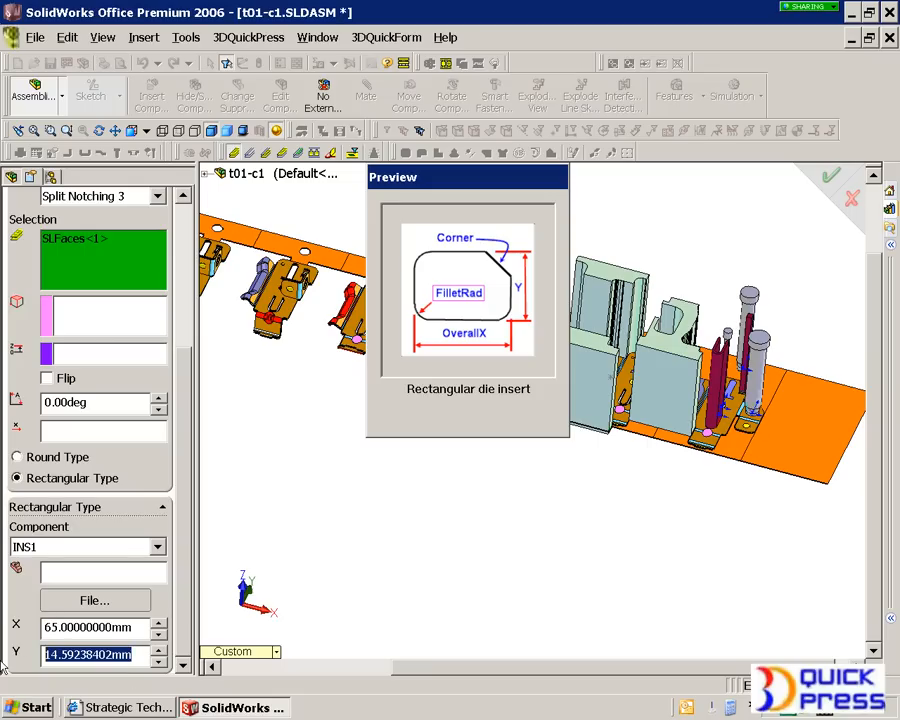
# - Set the rectangular die insert's Y size to 25 mm and create the component
pyautogui.write('25')
pyautogui.press('Tab')
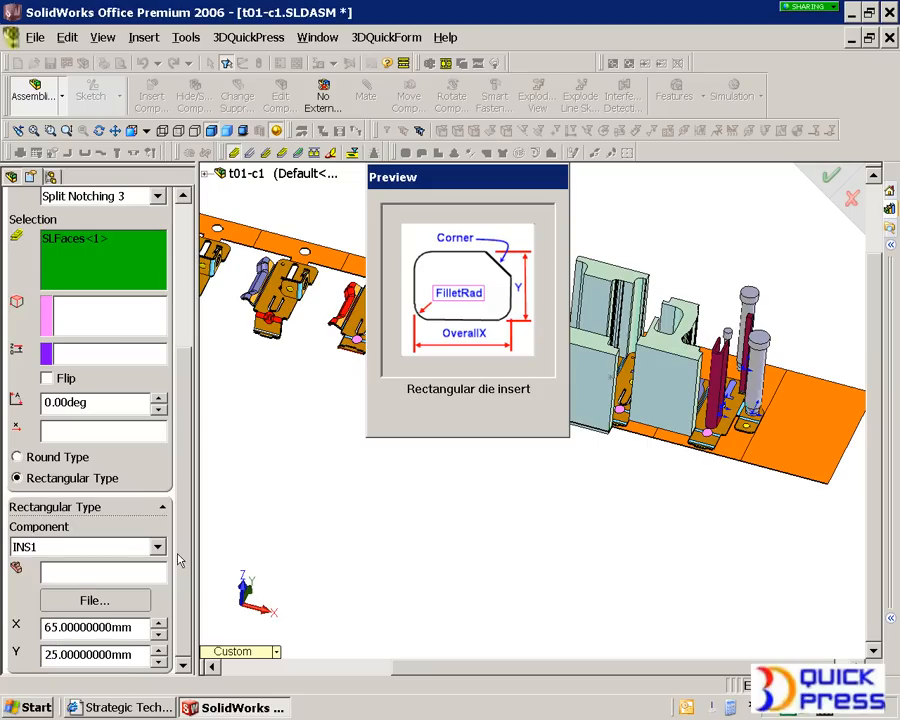
pyautogui.scroll(10, 180, 560)
pyautogui.click(66, 216)
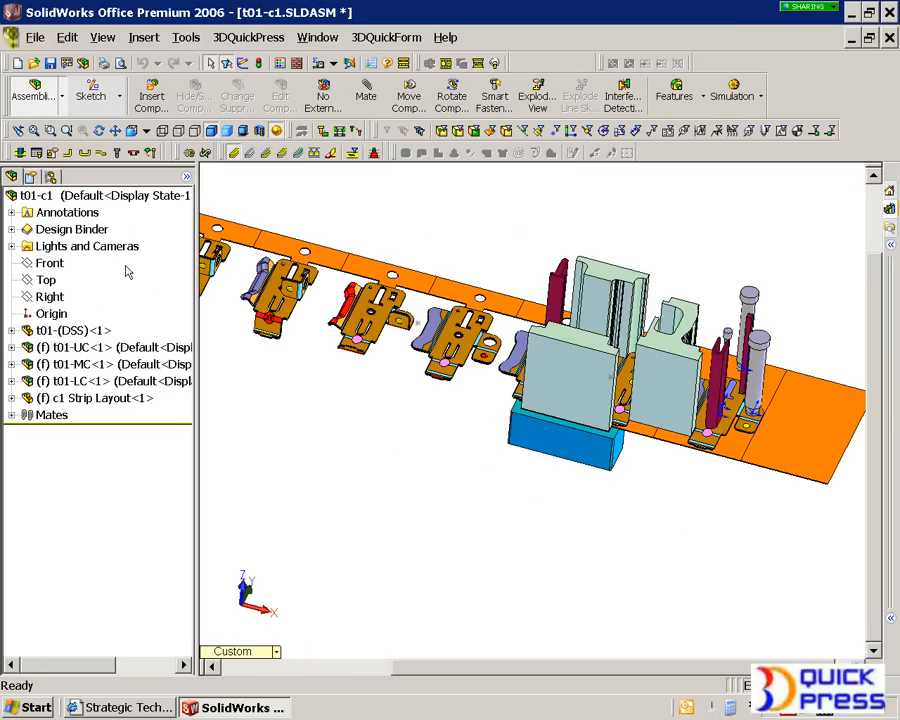
# - Examine the new die insert beneath the Split Notching 3 punch and review the die set's DSS plate parameters
pyautogui.scroll(-5, 542, 464)
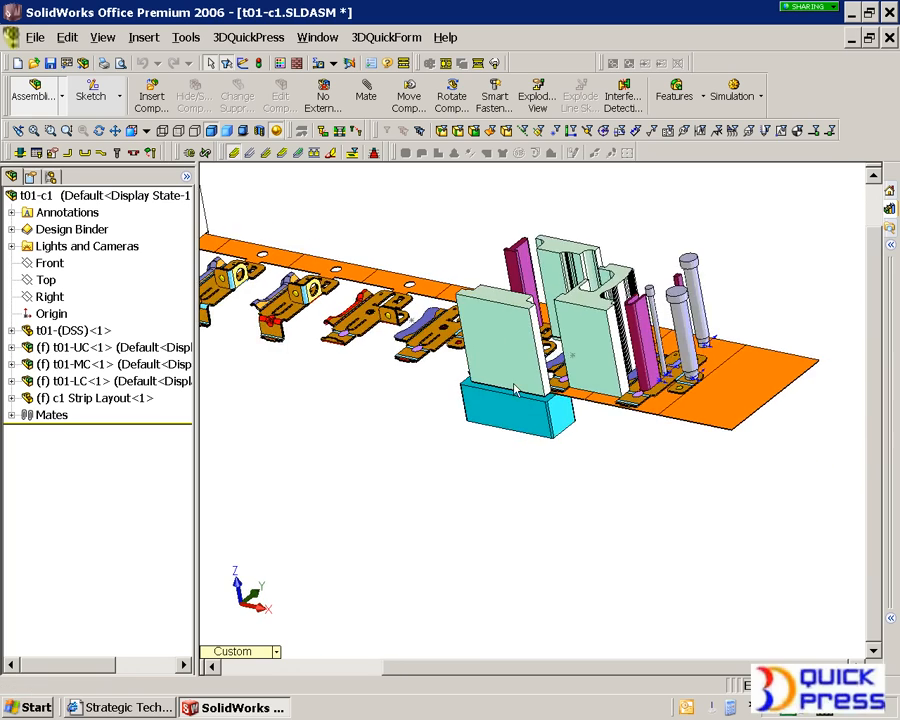
pyautogui.scroll(-3, 518, 431)
pyautogui.scroll(6, 520, 408)
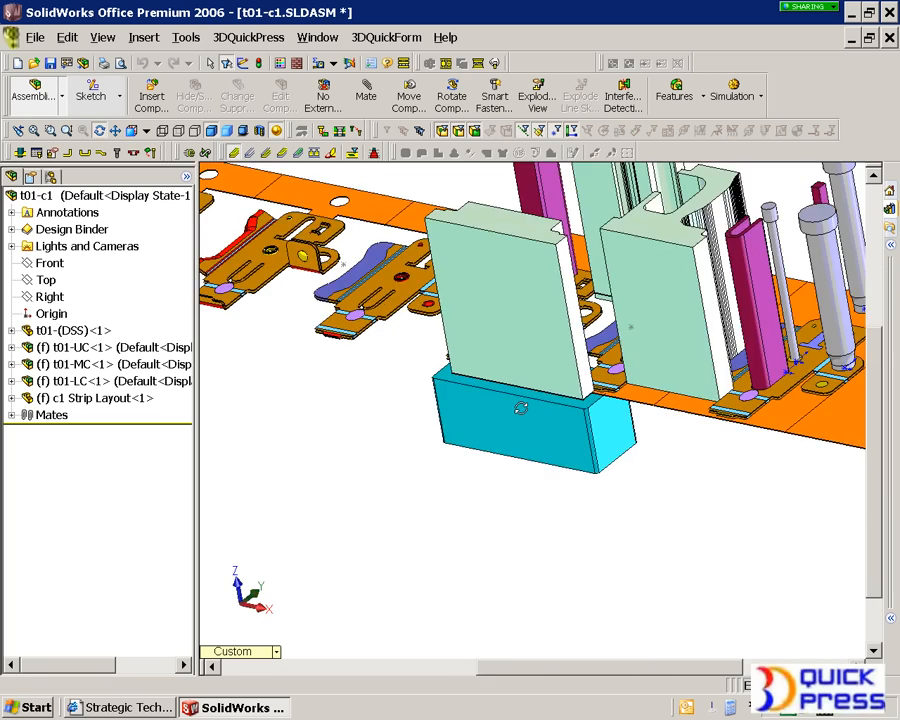
pyautogui.moveTo(521, 408); pyautogui.dragTo(599, 428, button='middle')
pyautogui.scroll(-5, 541, 368)
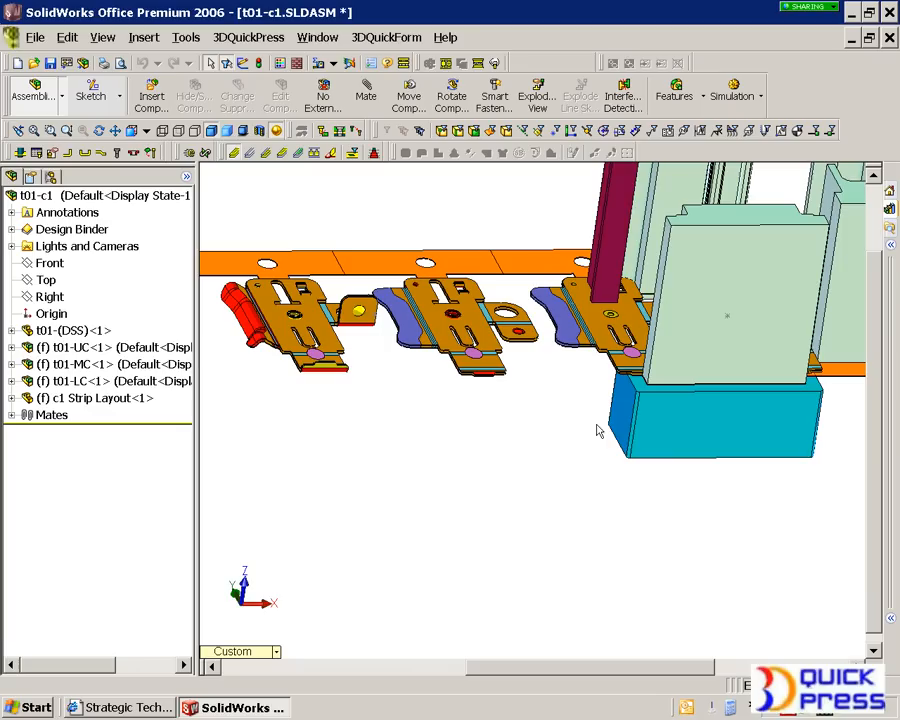
pyautogui.click(404, 64)
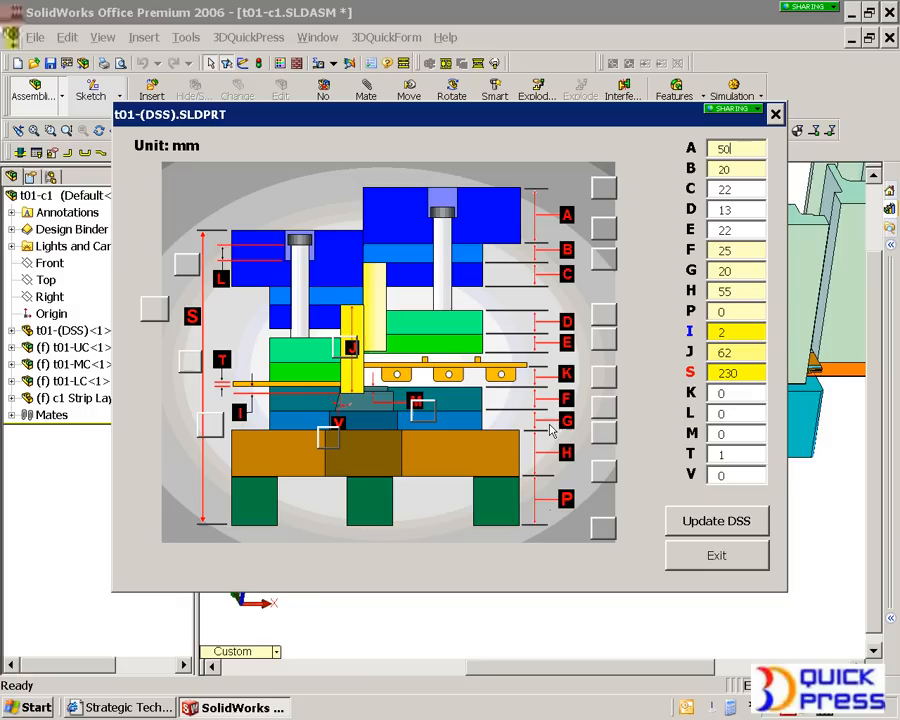
pyautogui.click(743, 556)
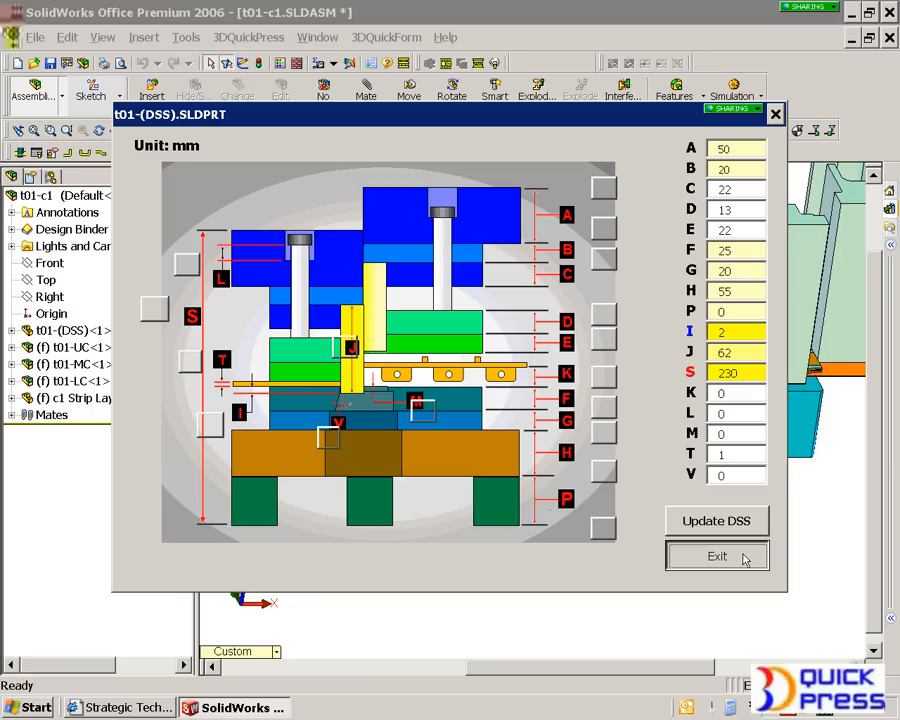
# - Create the die set assembly from the DS die set without deferring hole generation, saving it as t01-01.SLDASM
pyautogui.scroll(3, 528, 534)
pyautogui.moveTo(531, 530); pyautogui.dragTo(560, 470, button='middle')
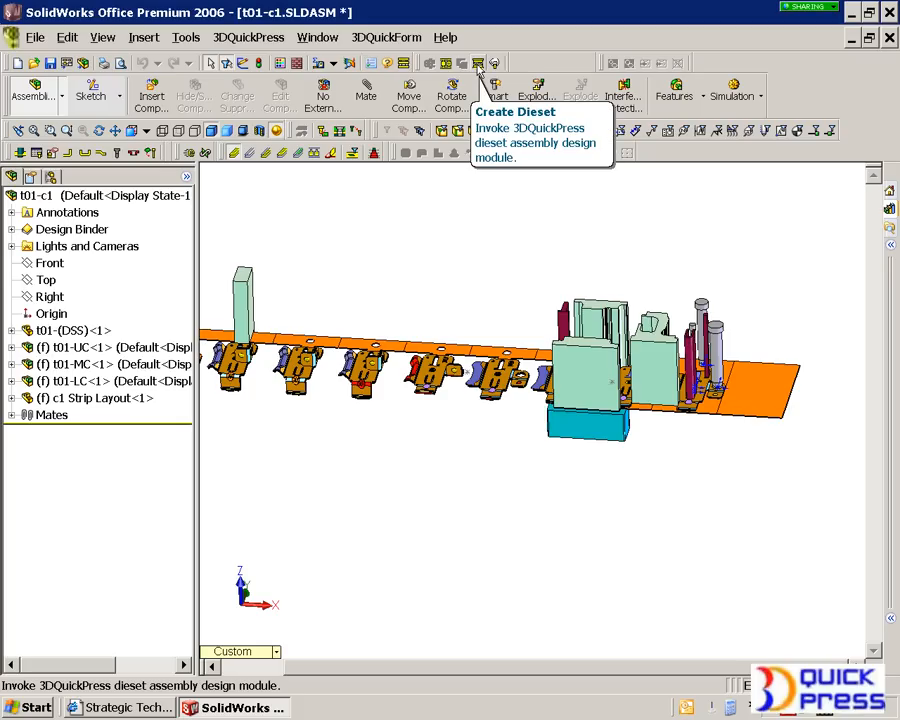
pyautogui.click(478, 68)
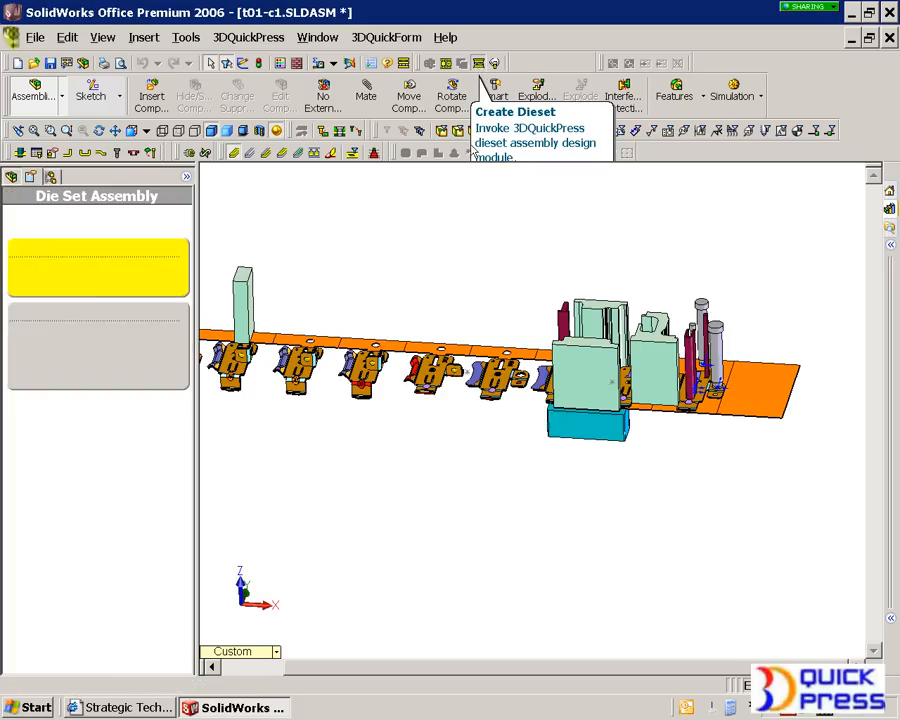
pyautogui.click(34, 382)
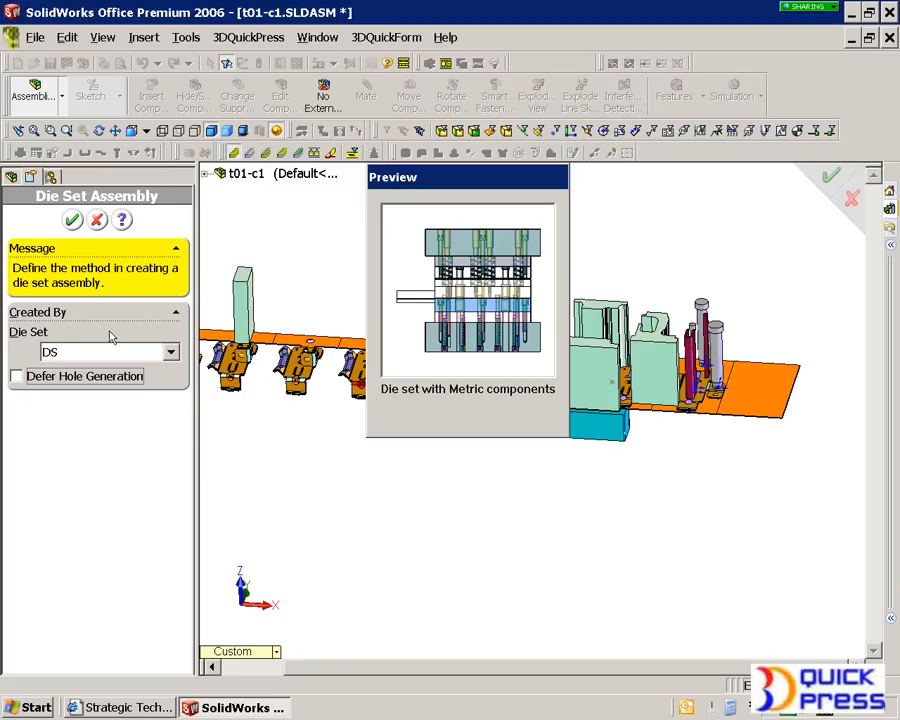
pyautogui.click(38, 385)
pyautogui.click(42, 373)
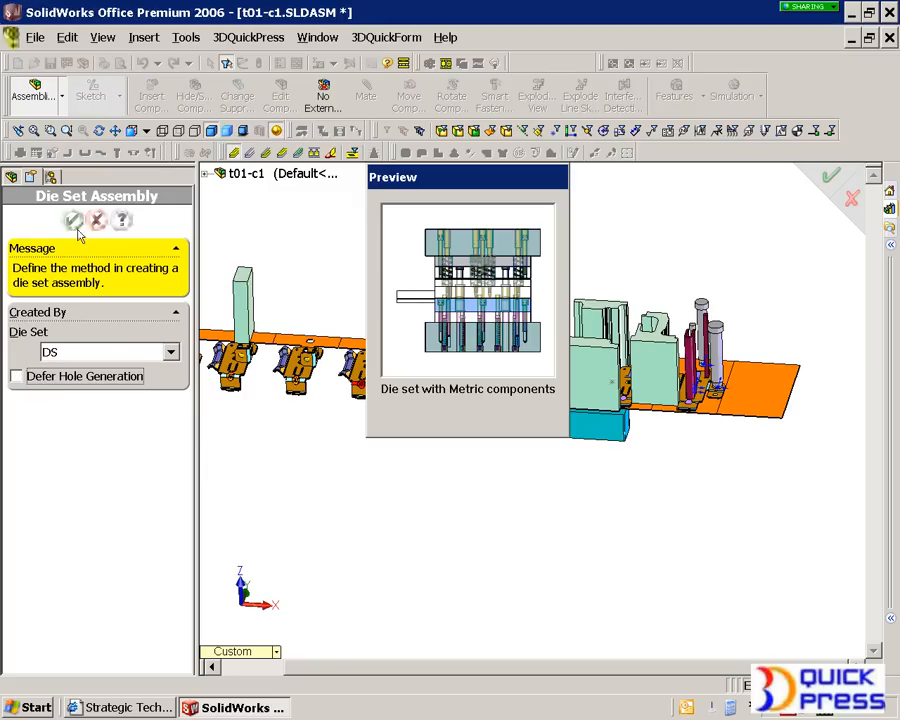
pyautogui.click(72, 220)
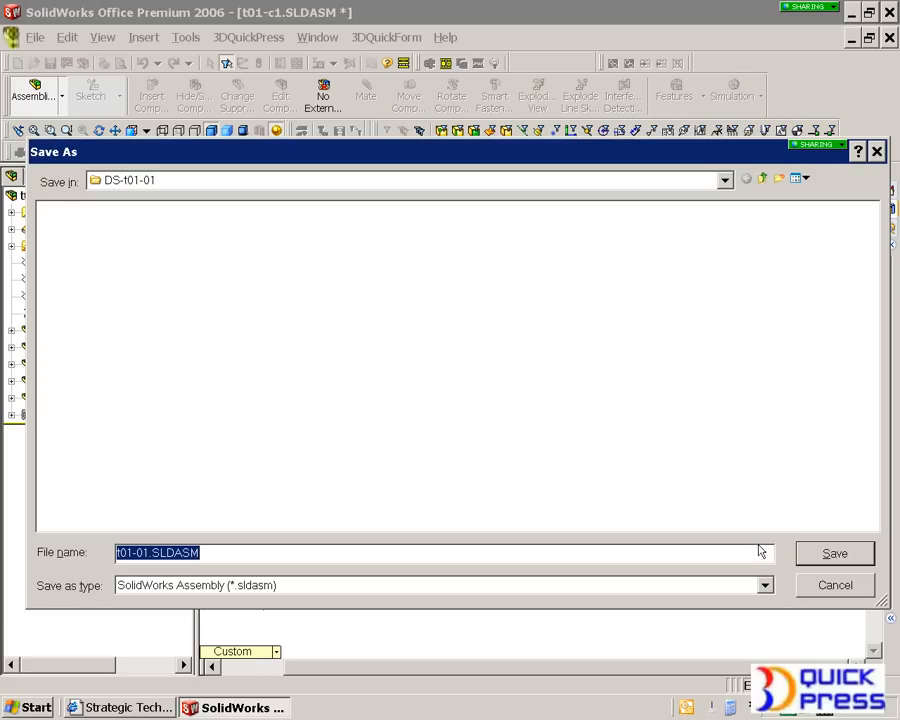
pyautogui.click(829, 558)
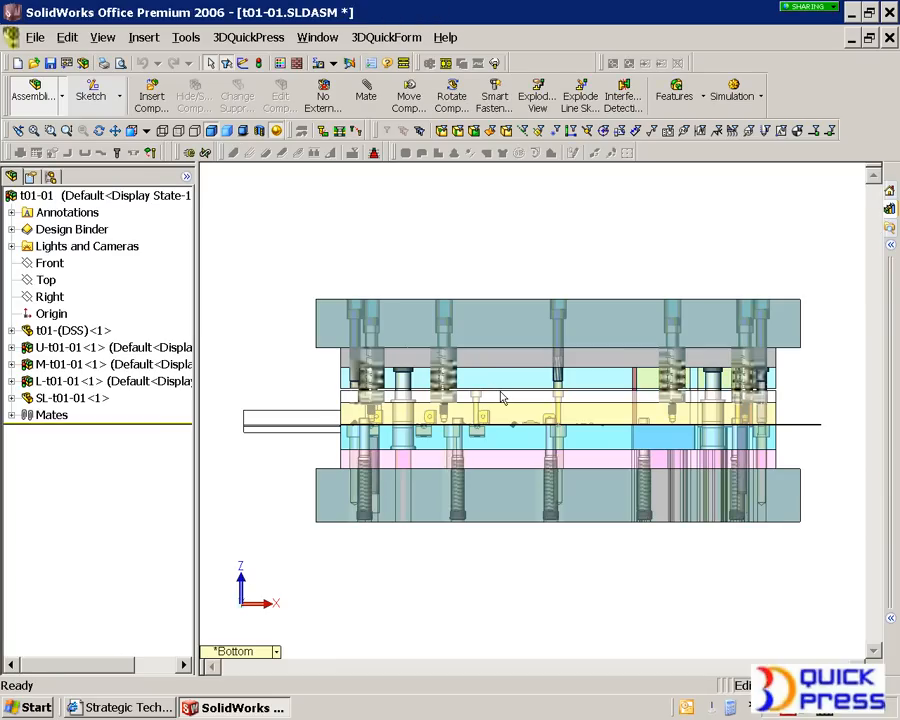
# - Rebuild the die set assembly and open its lower subassembly L-t01-01, accepting the rebuild of changed models
pyautogui.hotkey('ctrl', 'b')
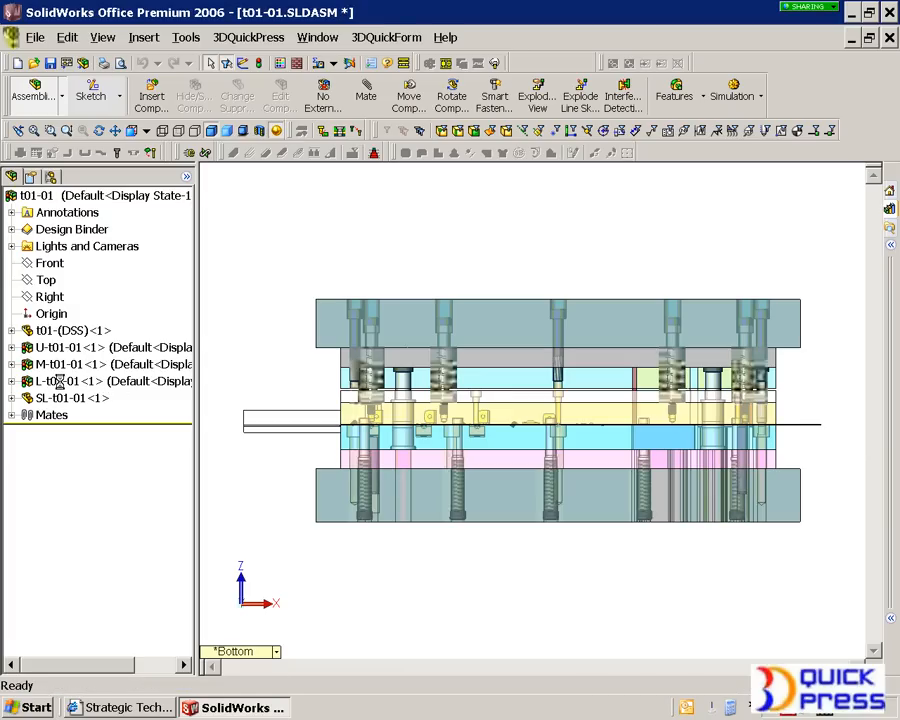
pyautogui.click(60, 381)
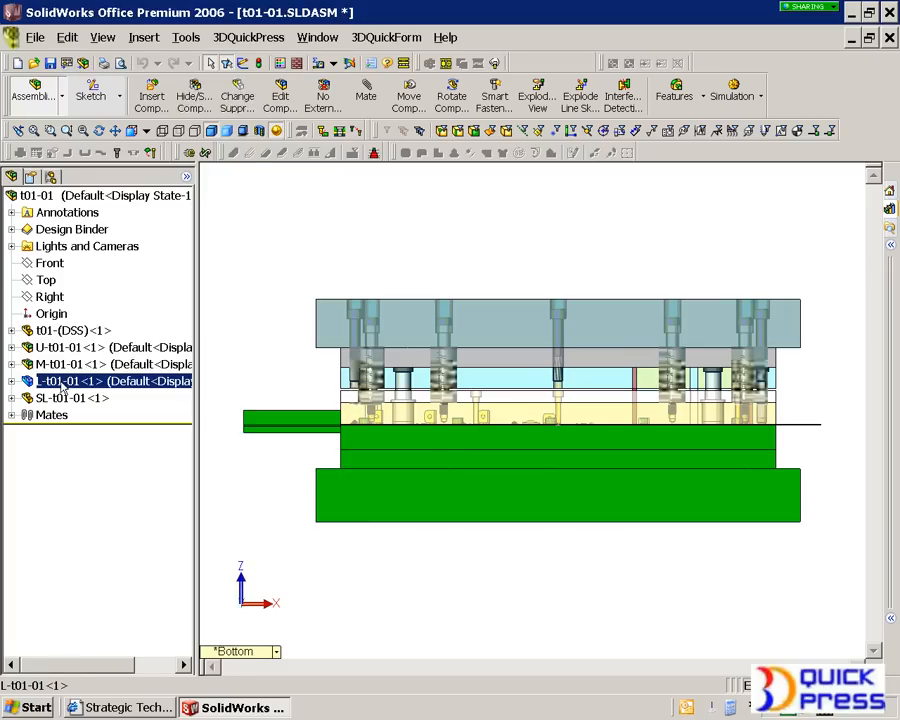
pyautogui.rightClick(62, 388)
pyautogui.click(120, 132)
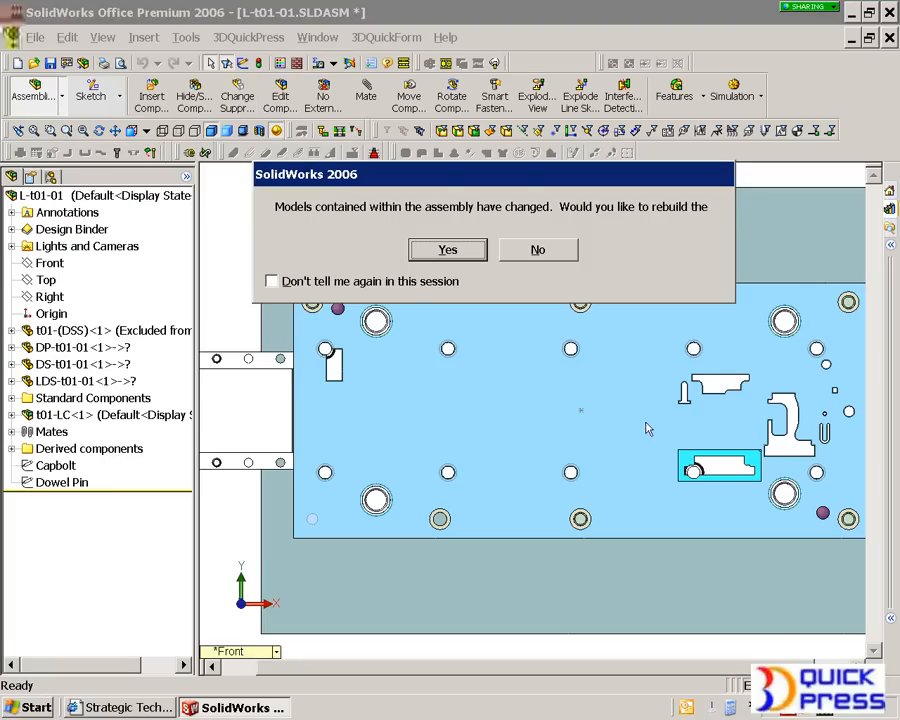
pyautogui.click(404, 281)
pyautogui.click(449, 249)
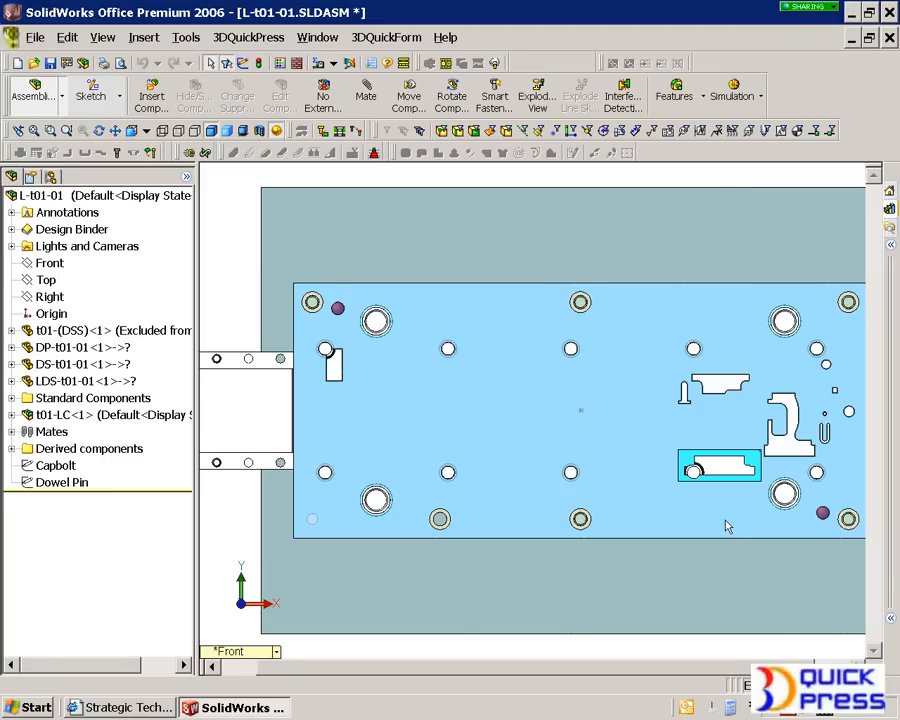
# - Examine the rectangular die insert in the lower die and the stock lifter located at its opening
pyautogui.moveTo(711, 518); pyautogui.dragTo(685, 450, button='middle')
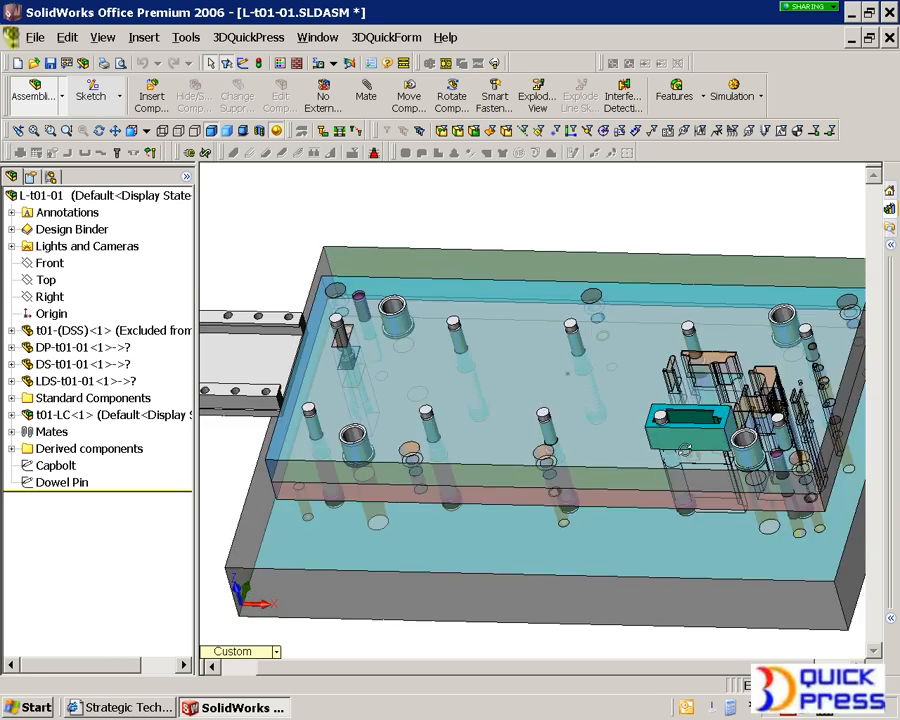
pyautogui.scroll(5, 568, 374)
pyautogui.scroll(-6, 446, 310)
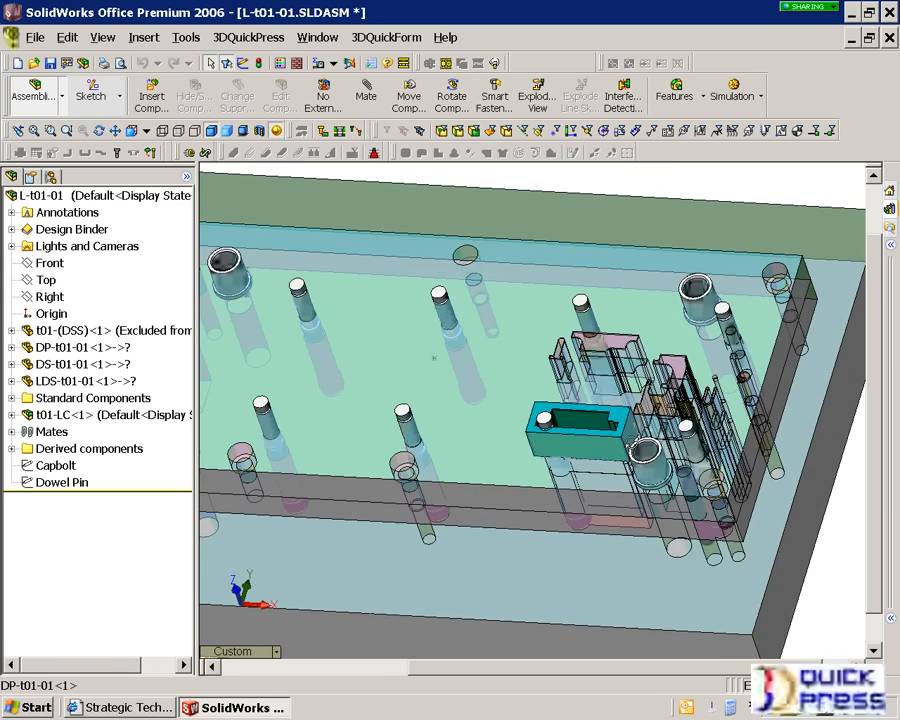
pyautogui.scroll(4, 605, 515)
pyautogui.scroll(-7, 605, 515)
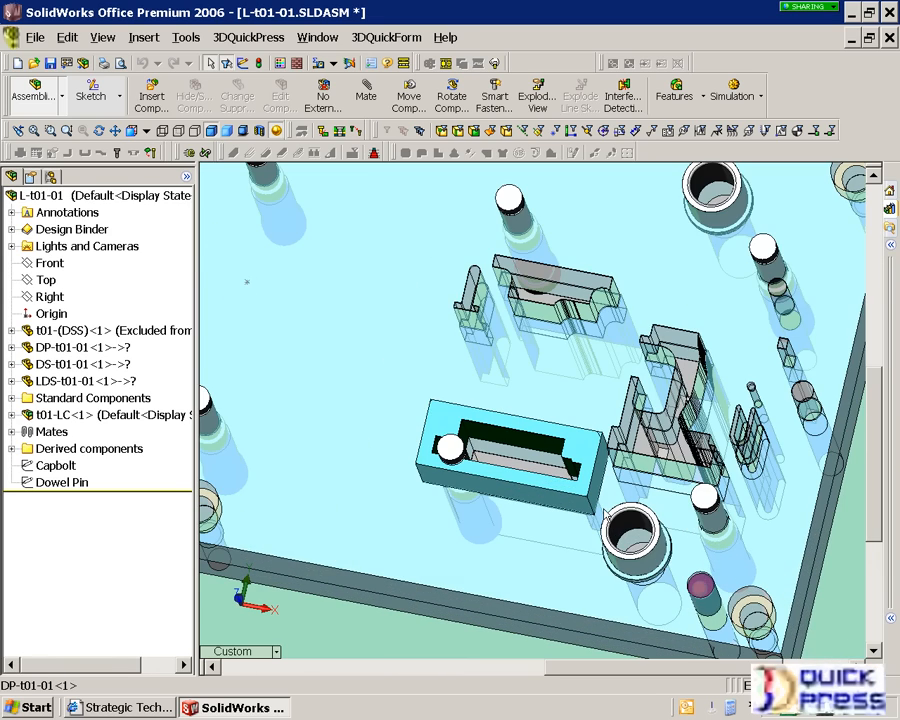
pyautogui.scroll(-1, 606, 511)
pyautogui.scroll(-3, 609, 509)
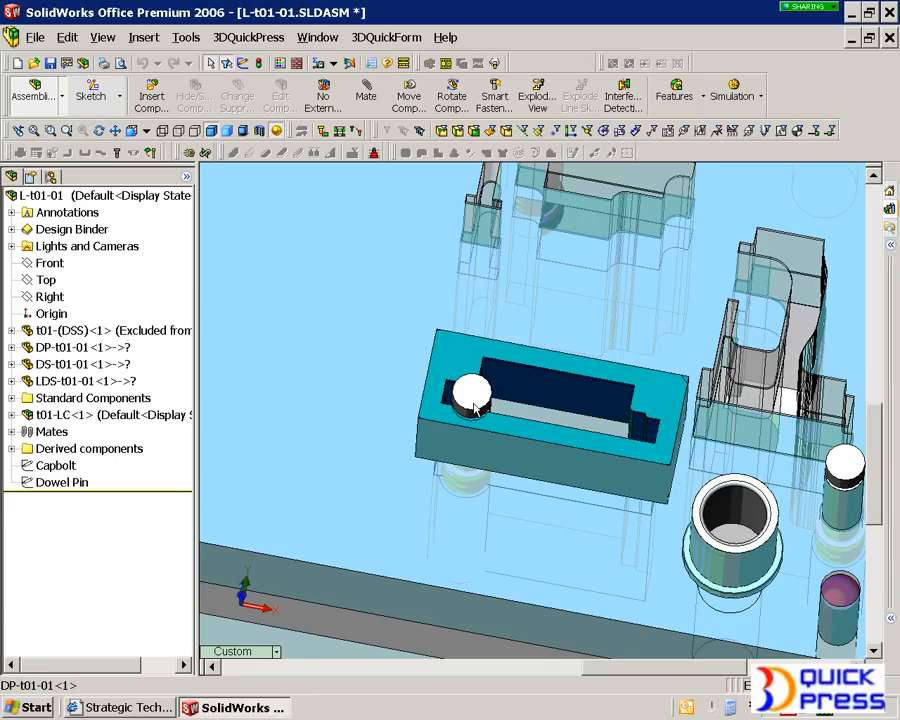
pyautogui.click(628, 446)
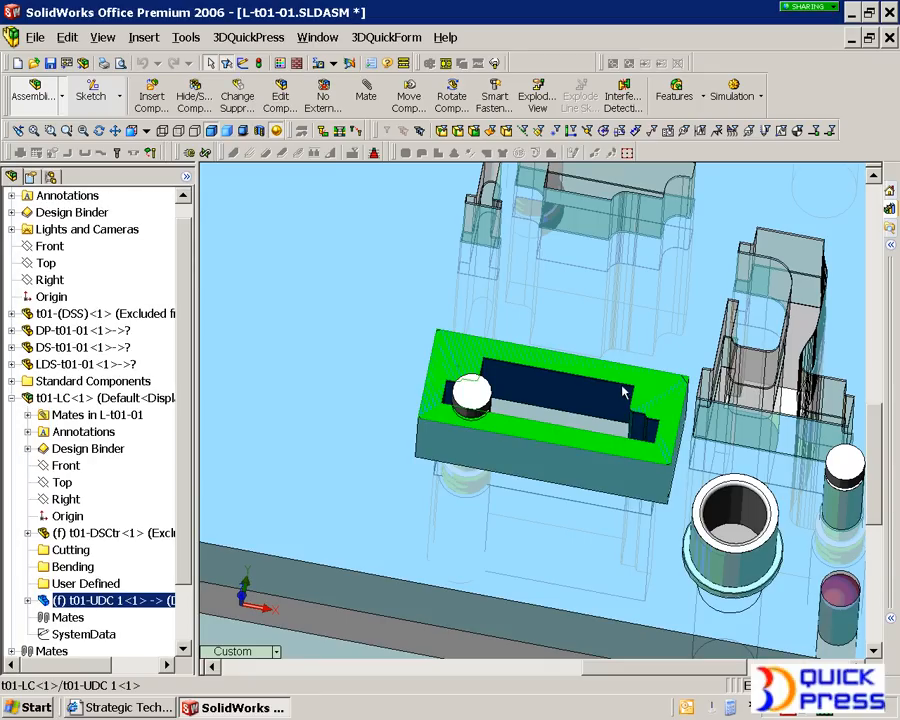
pyautogui.moveTo(628, 446); pyautogui.dragTo(421, 408, button='middle')
pyautogui.click(419, 378)
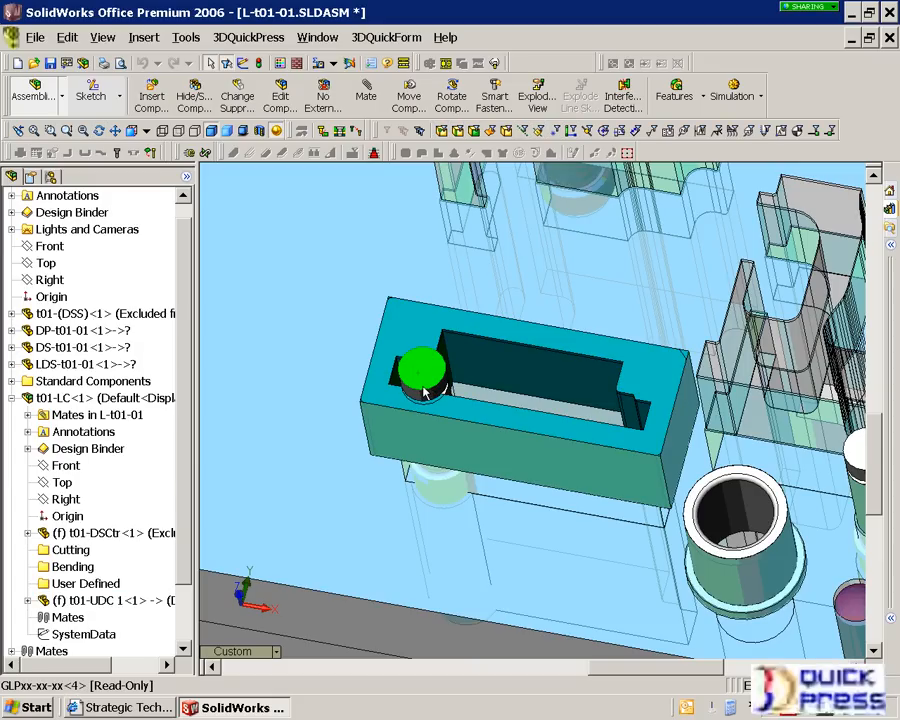
pyautogui.scroll(4, 424, 392)
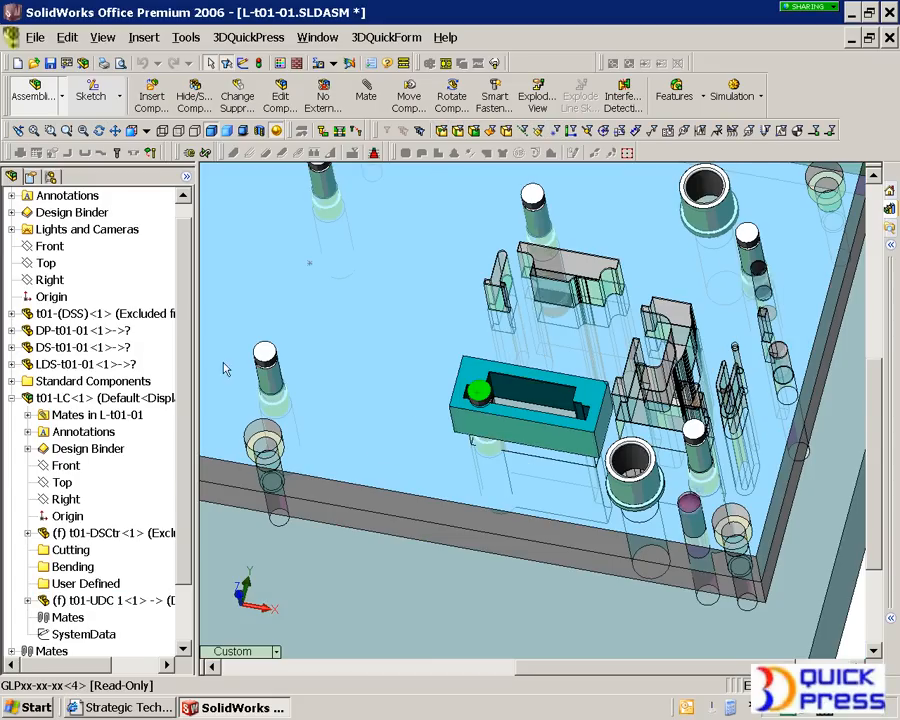
# - Open the Stock Lifter sketch of t01-(DSS) for editing, viewed normal to its plane
pyautogui.click(12, 314)
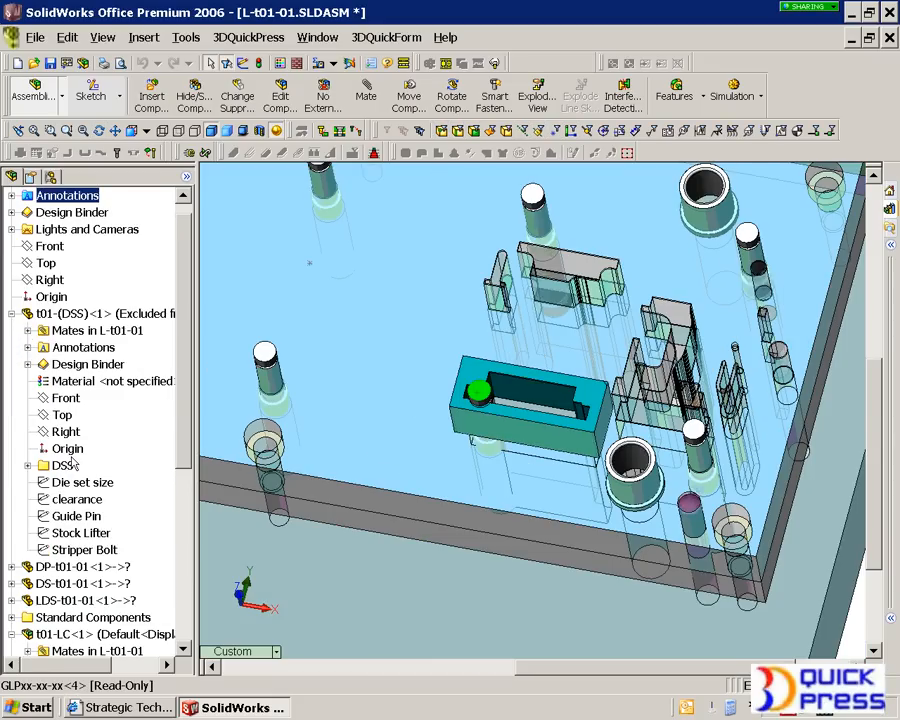
pyautogui.click(78, 536)
pyautogui.rightClick(68, 540)
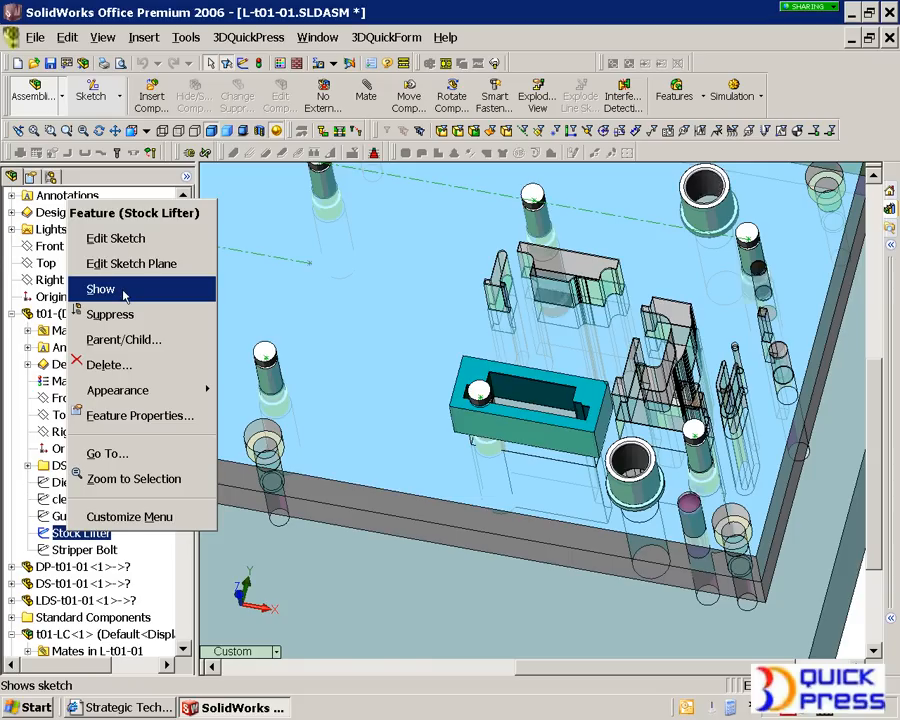
pyautogui.click(118, 238)
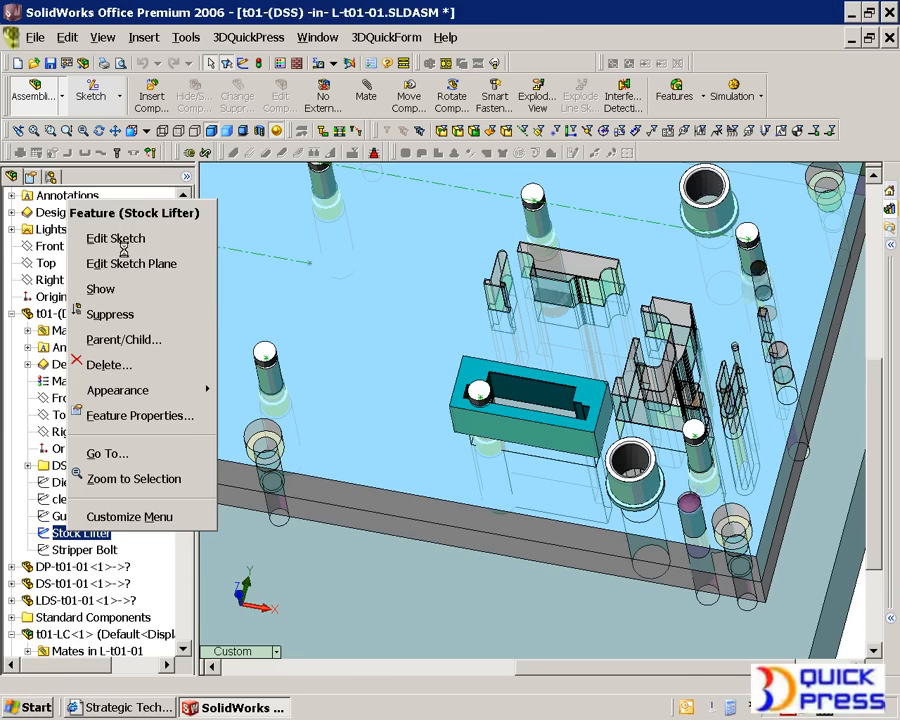
pyautogui.press('space')
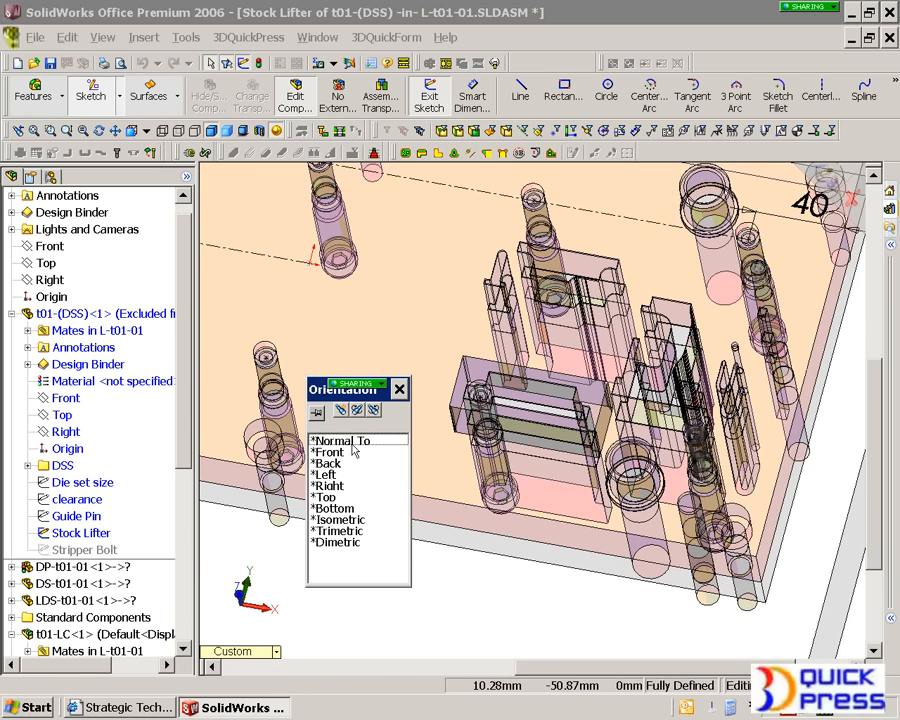
pyautogui.doubleClick(395, 452)
pyautogui.scroll(-5, 673, 474)
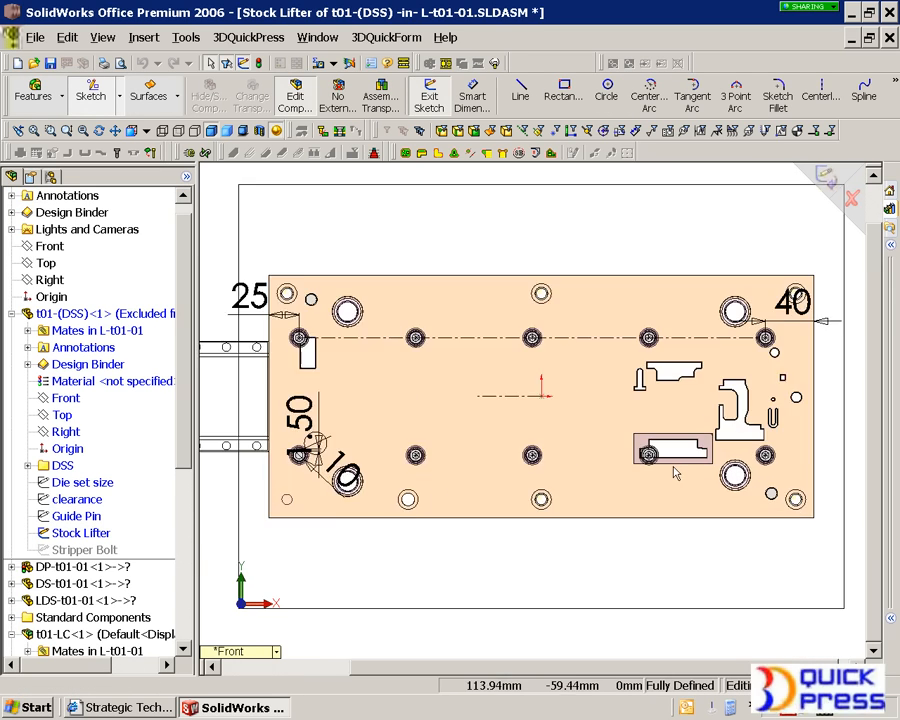
# - Delete the Symmetric1 relation from the stock lifter point that lies inside the die insert
pyautogui.click(598, 430)
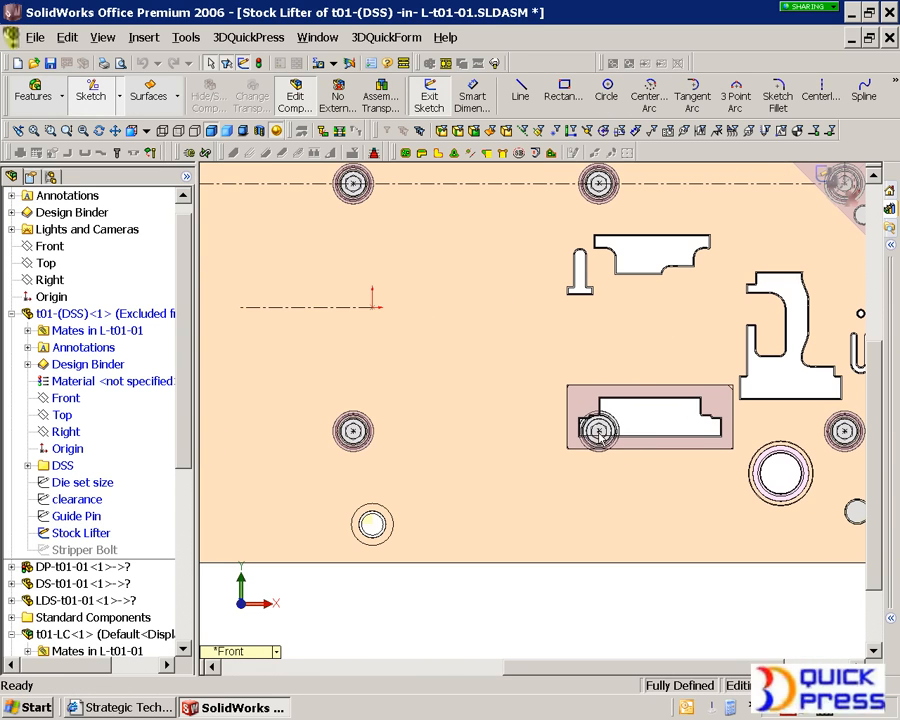
pyautogui.rightClick(100, 270)
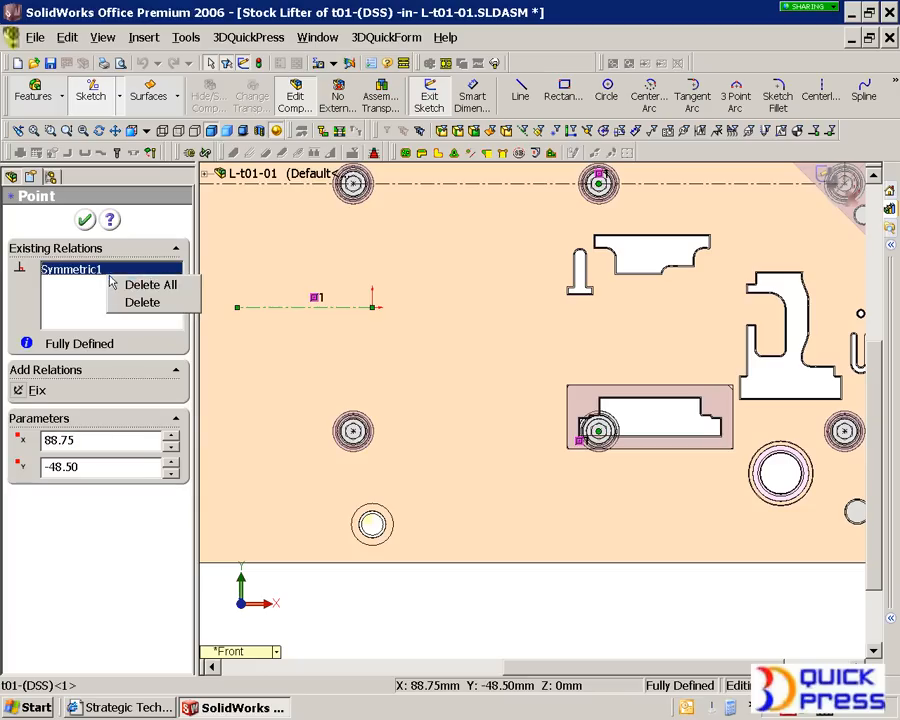
pyautogui.click(142, 302)
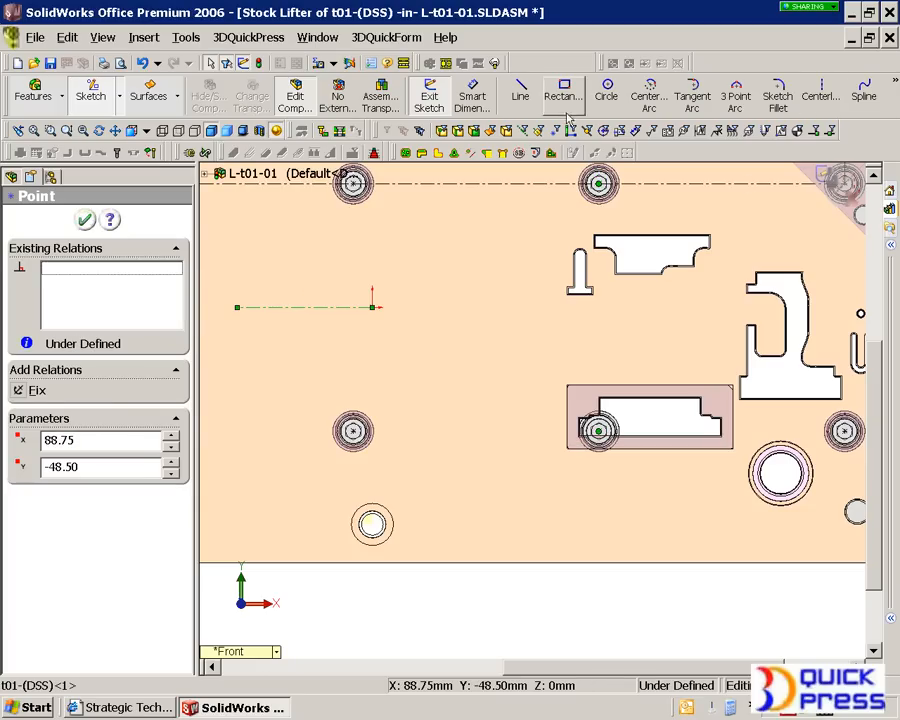
# - Add a stock lifter point beside the die insert, level with the lower lifter row, at about X 46.9, Y -48.5 mm
pyautogui.click(891, 88)
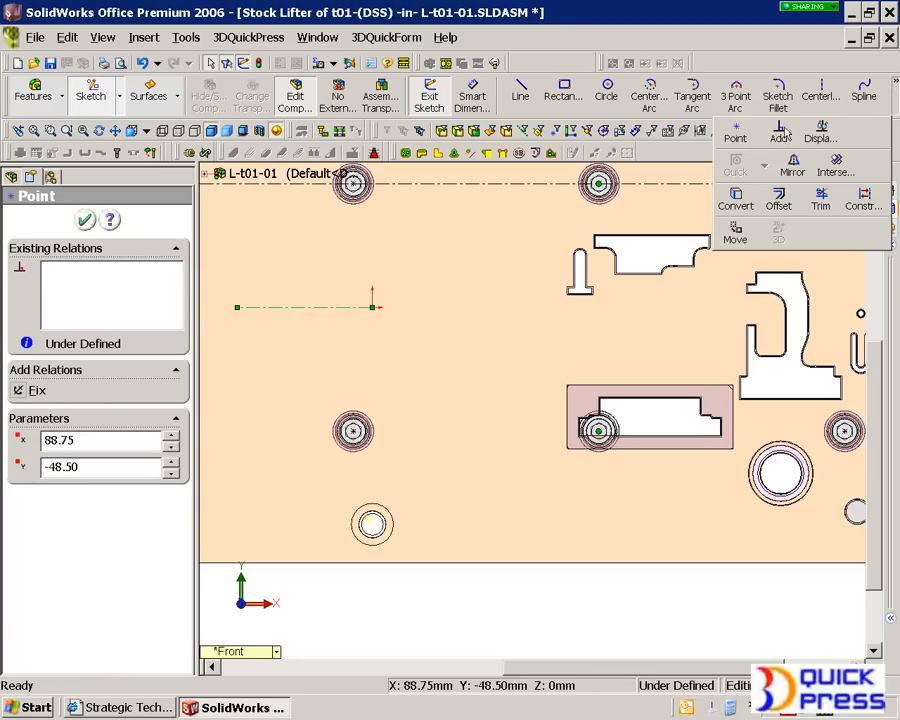
pyautogui.click(736, 136)
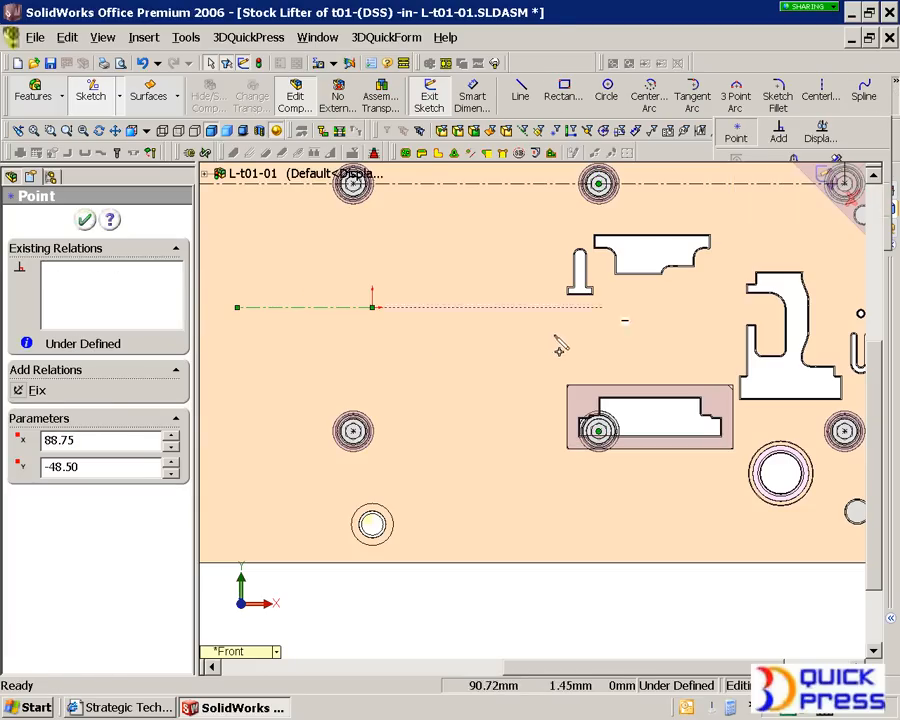
pyautogui.click(493, 431)
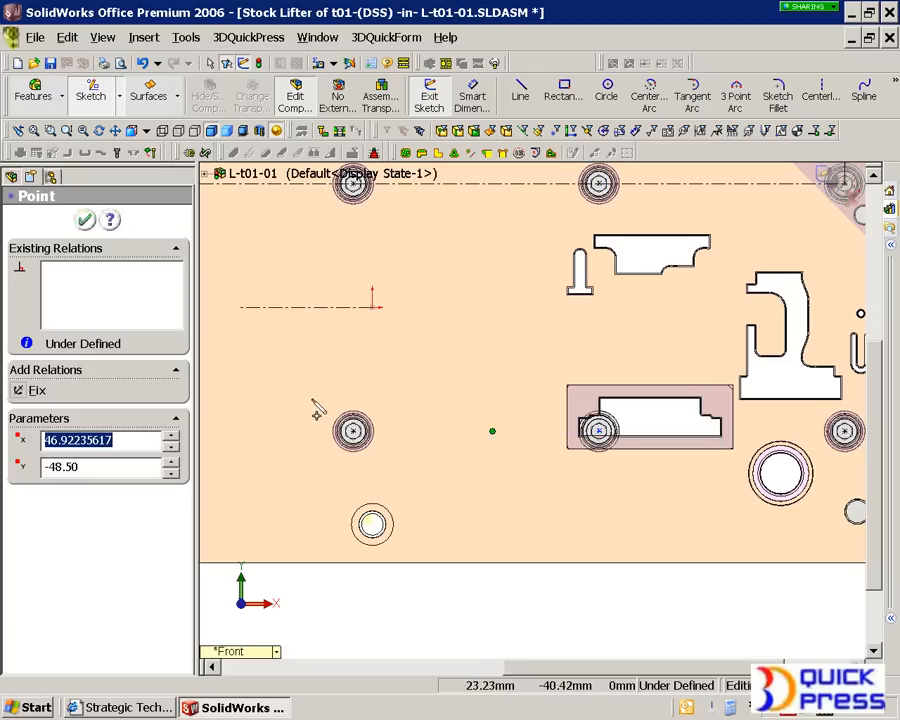
pyautogui.rightClick(368, 376)
pyautogui.click(403, 97)
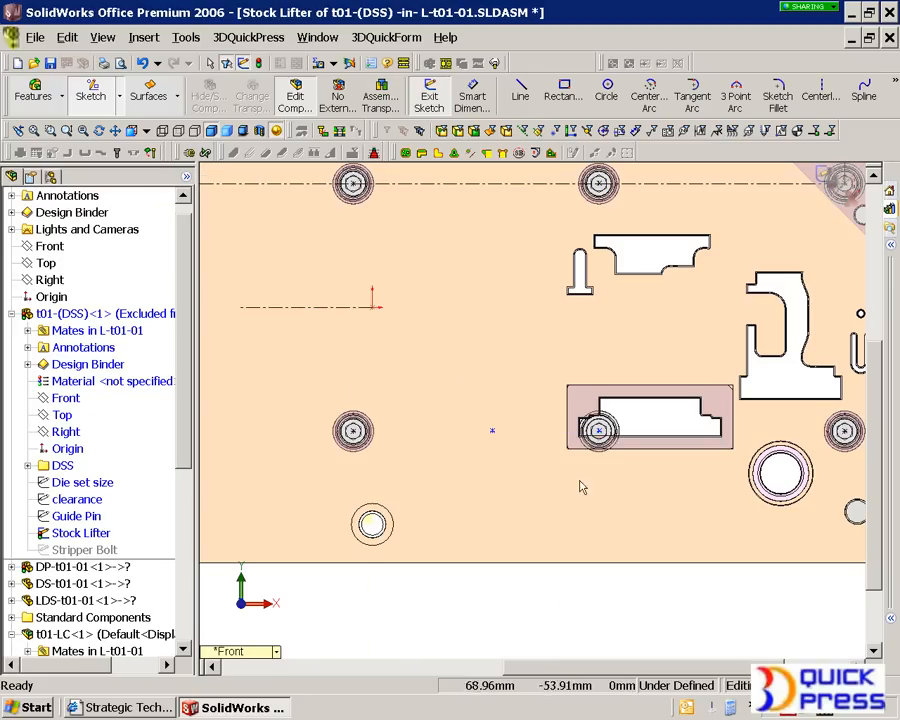
# - Move the lifter point out of the die insert to about X -46.2, Y -48.5 mm and finish the Stock Lifter sketch
pyautogui.moveTo(571, 440)
pyautogui.mouseDown()
pyautogui.moveTo(356, 454)
pyautogui.moveTo(255, 431)
pyautogui.mouseUp()
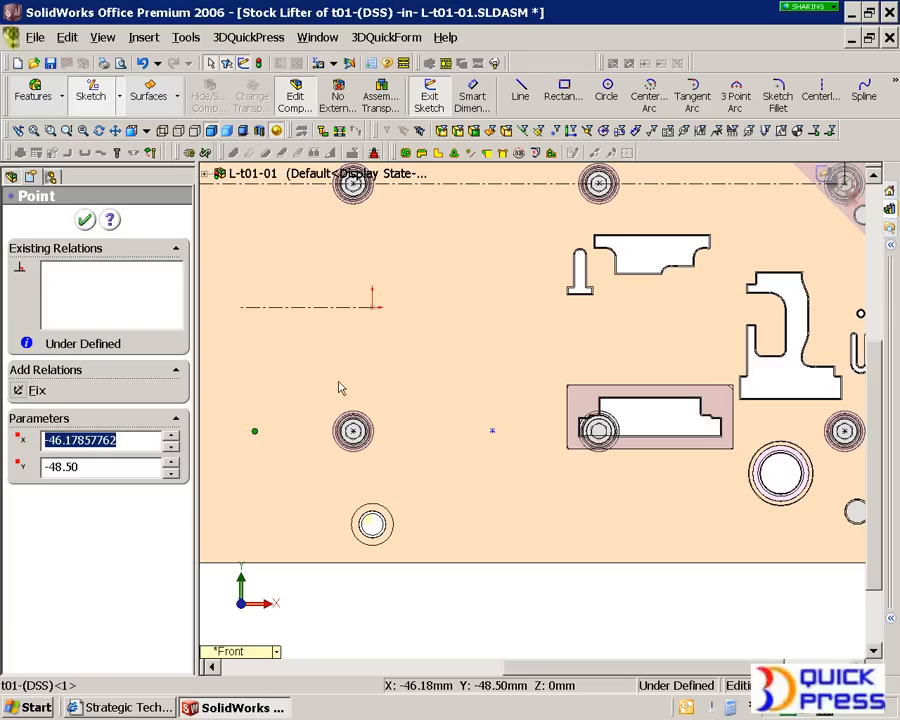
pyautogui.click(80, 221)
pyautogui.click(842, 184)
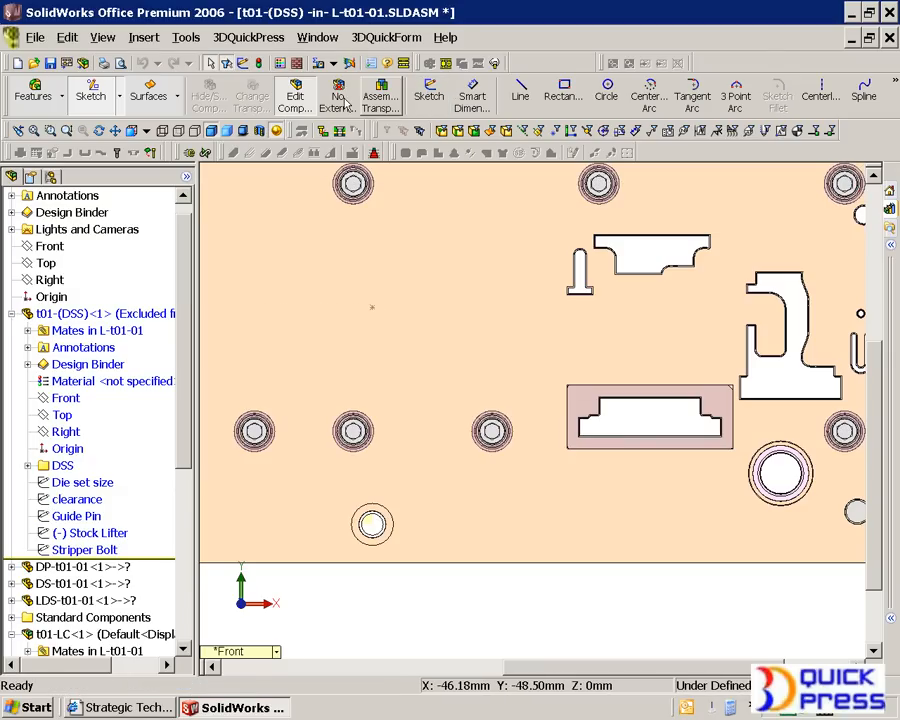
# - Finish editing the t01-(DSS) part and open the drawing of die insert t01-UDC 1, accepting the file conversion notice
pyautogui.click(295, 100)
pyautogui.moveTo(500, 426); pyautogui.dragTo(496, 392, button='middle')
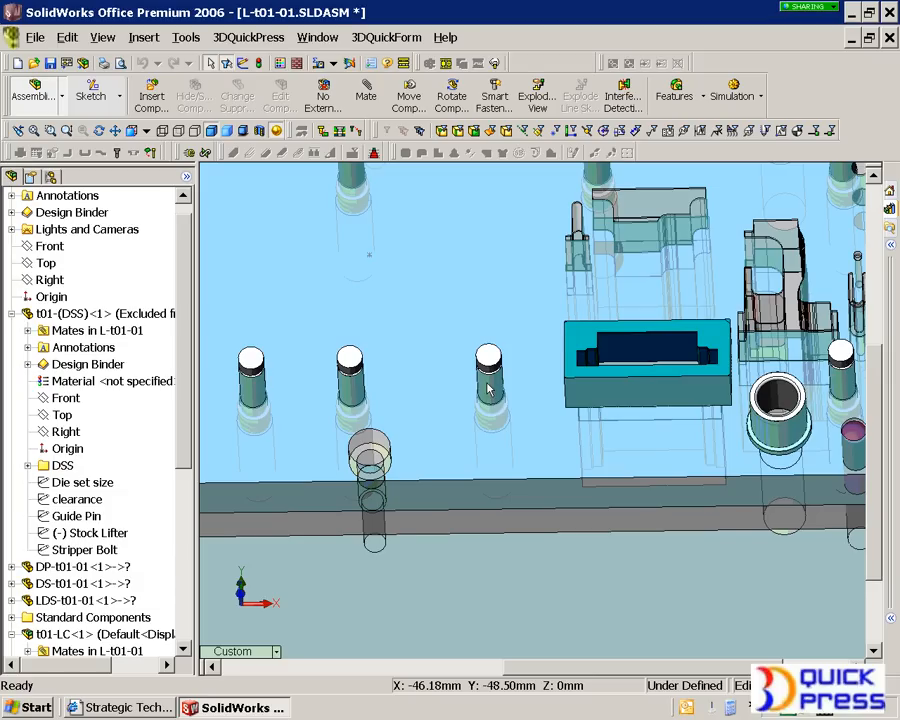
pyautogui.scroll(-8, 600, 365)
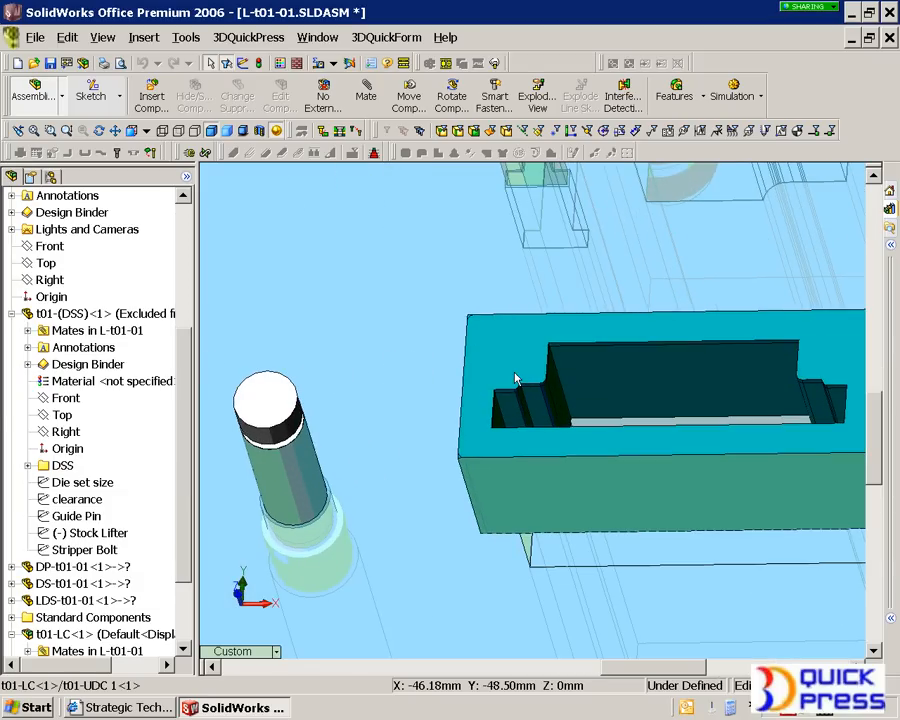
pyautogui.click(516, 378)
pyautogui.rightClick(516, 378)
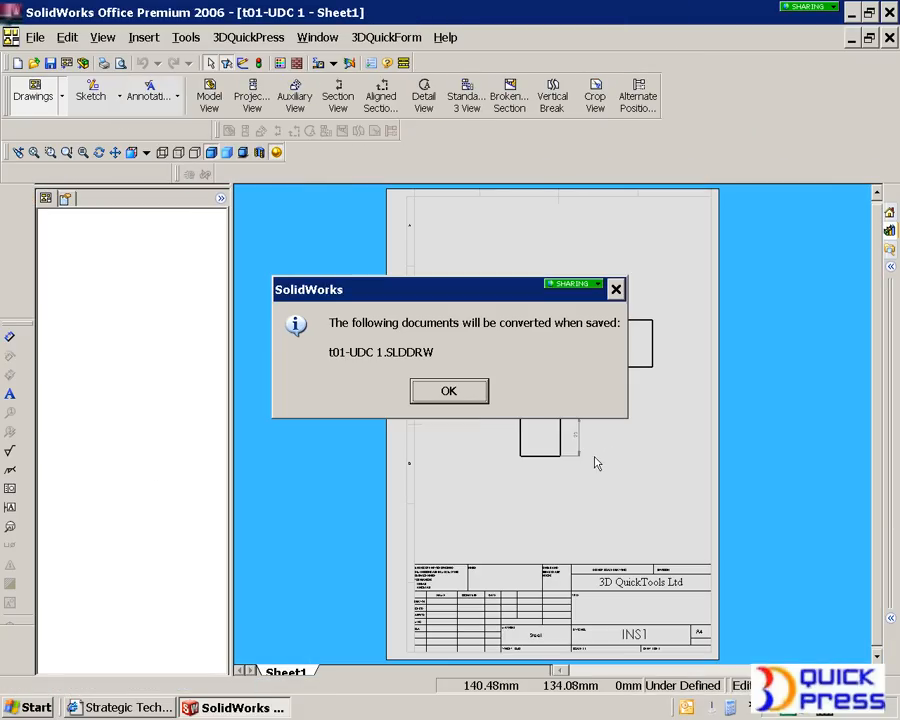
pyautogui.click(478, 390)
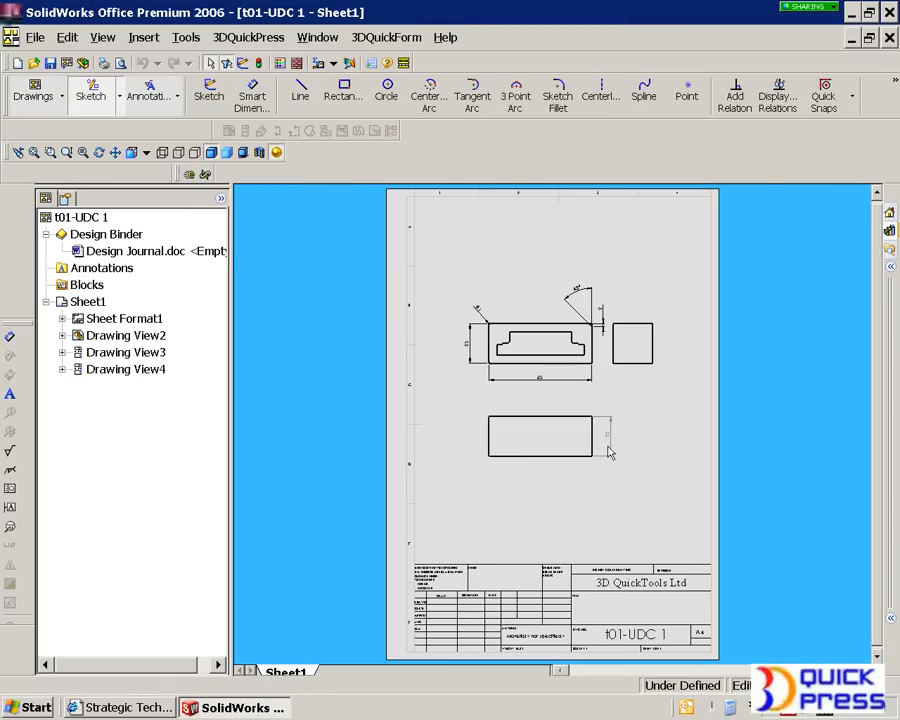
# - Examine the views, dimensions and title block of the t01-UDC 1 drawing
pyautogui.scroll(-4, 608, 448)
pyautogui.scroll(3, 556, 376)
pyautogui.scroll(-3, 563, 365)
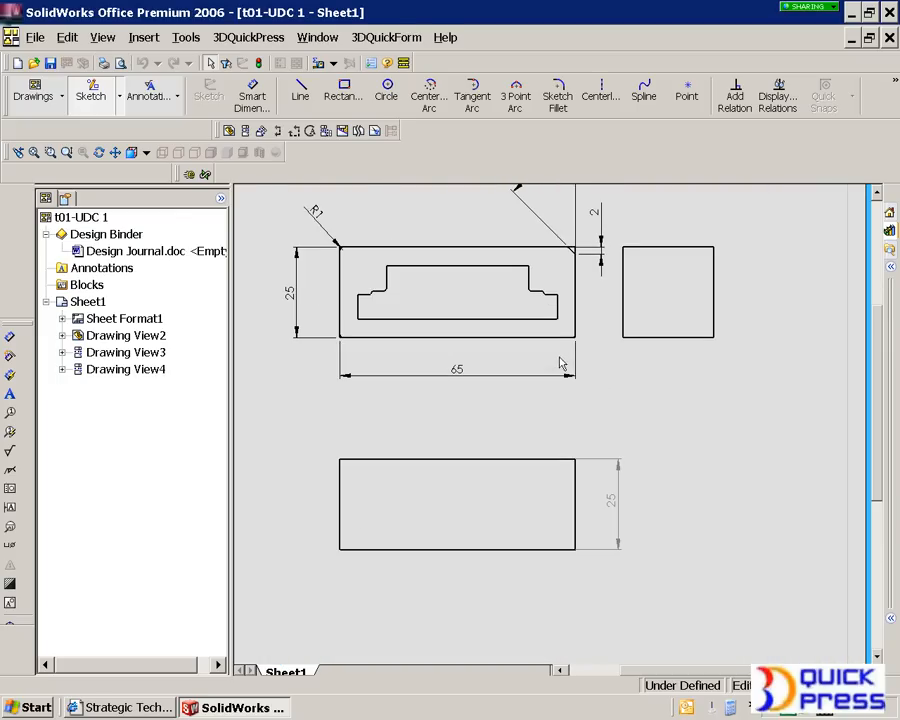
pyautogui.scroll(2, 575, 400)
pyautogui.scroll(4, 593, 392)
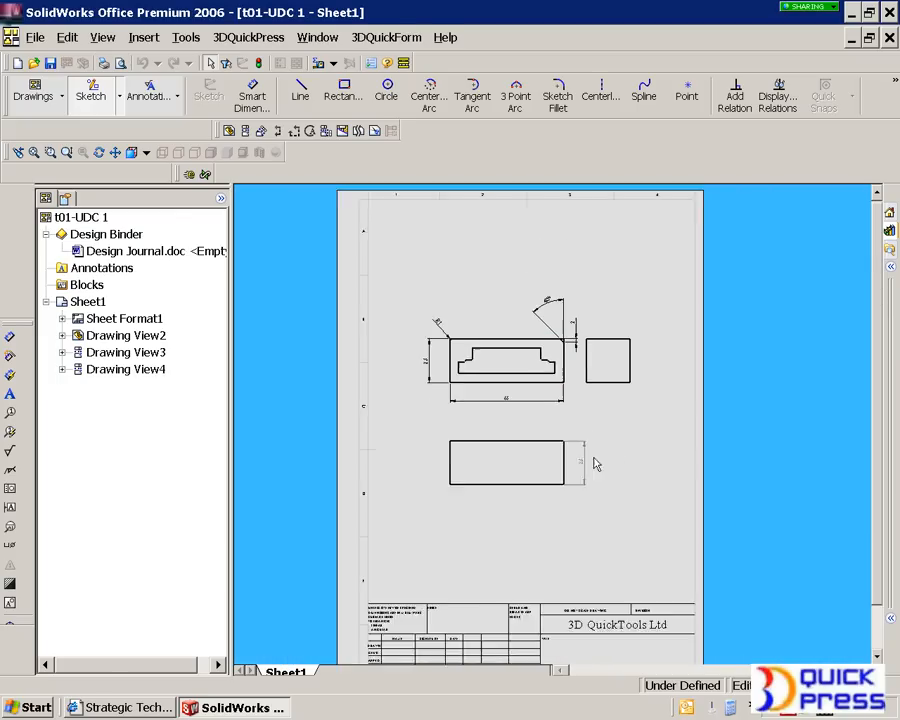
pyautogui.scroll(-5, 597, 600)
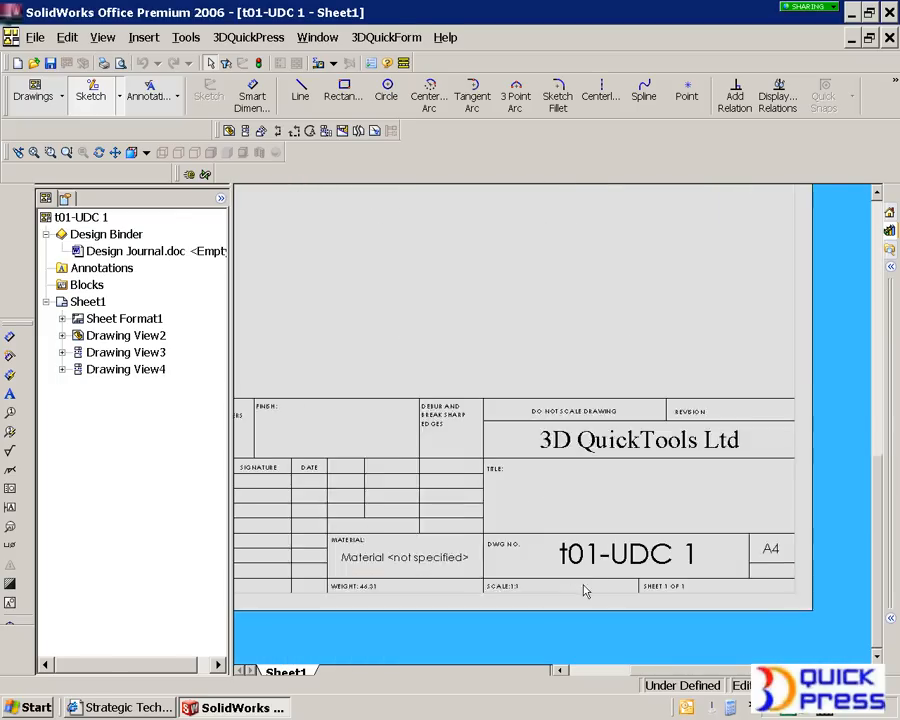
pyautogui.scroll(2, 603, 555)
pyautogui.scroll(3, 478, 266)
pyautogui.scroll(-5, 490, 245)
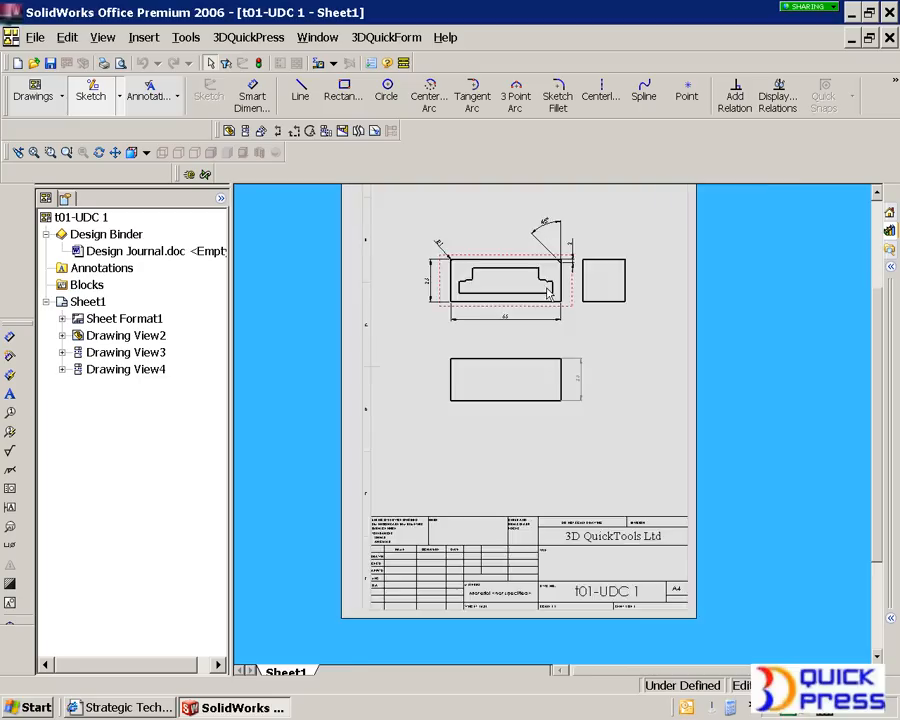
# - Create a vertical section view through the middle of the insert's dimensioned plan view and place it near the sheet's lower left corner
pyautogui.click(278, 131)
pyautogui.moveTo(472, 229); pyautogui.dragTo(472, 406)
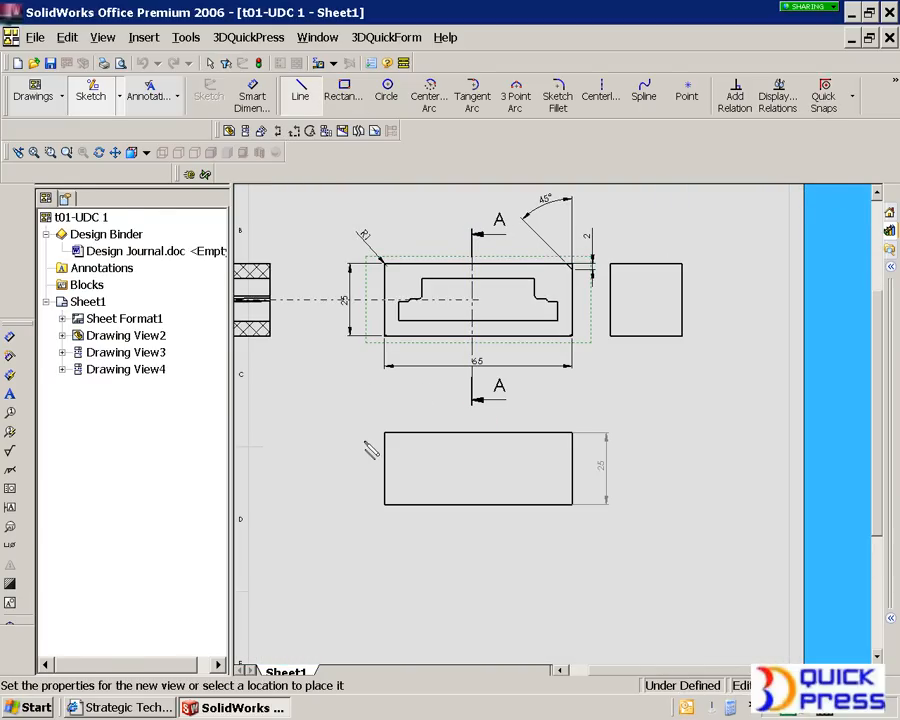
pyautogui.click(326, 590)
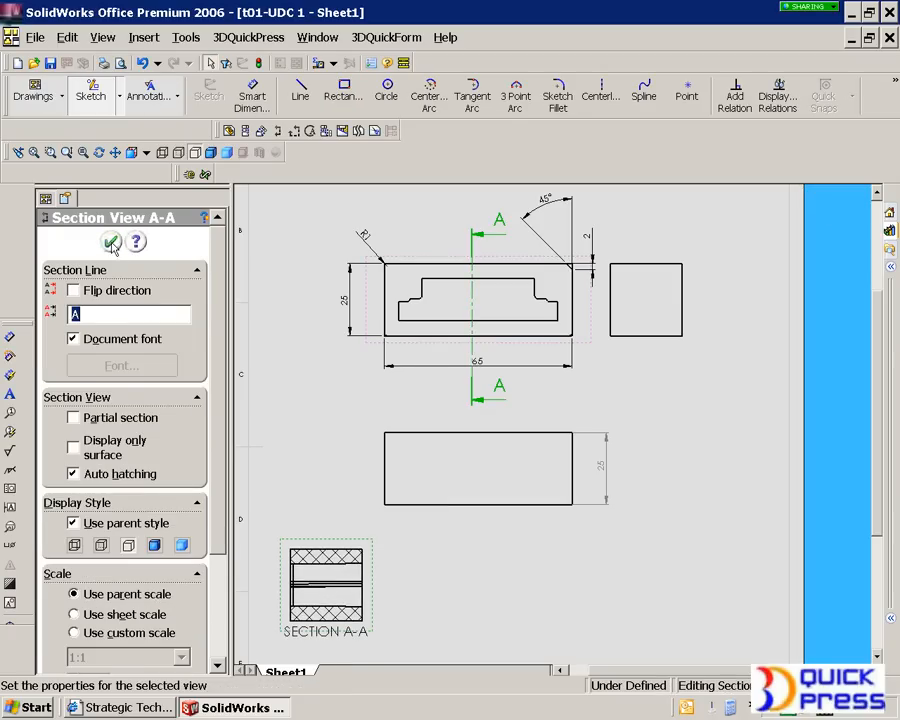
pyautogui.click(111, 241)
pyautogui.click(707, 526)
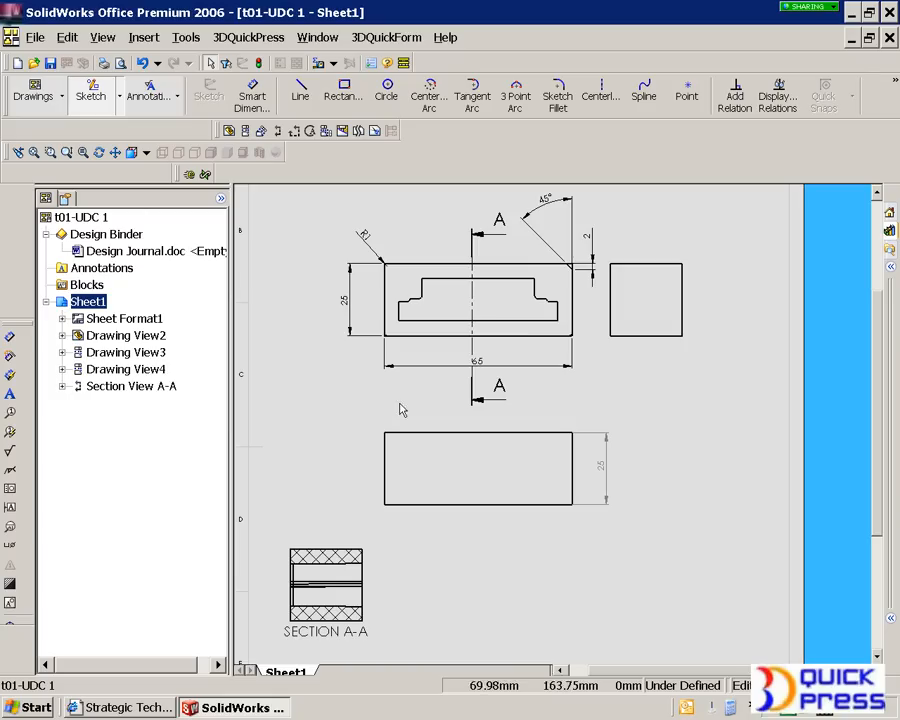
# - Create a 2:1 circular detail view of the opening's upper left edge in the section view, placed near the sheet's lower right corner
pyautogui.click(310, 137)
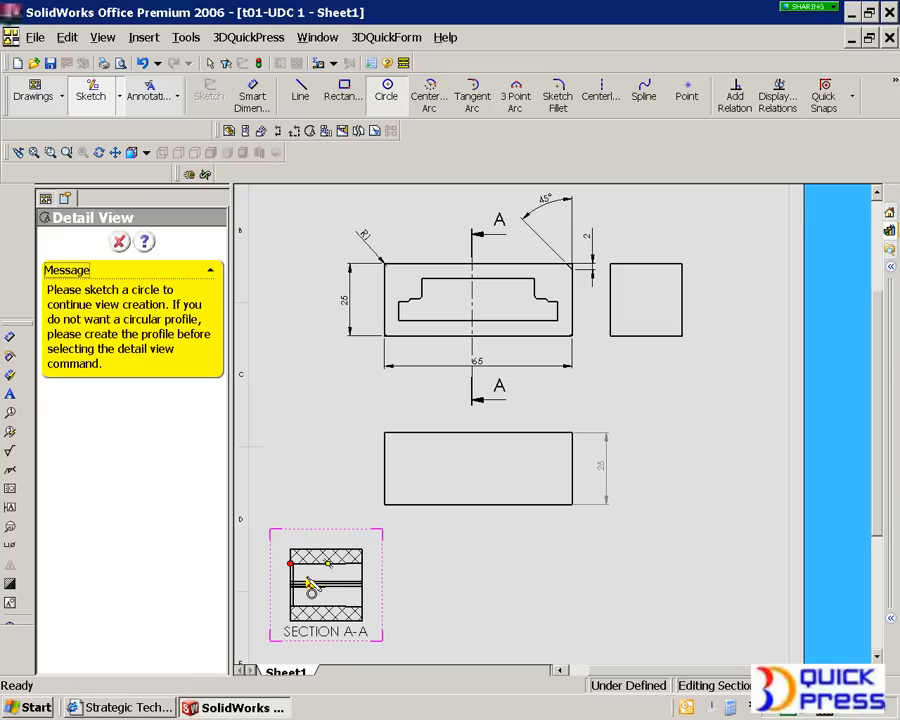
pyautogui.click(290, 564)
pyautogui.click(315, 592)
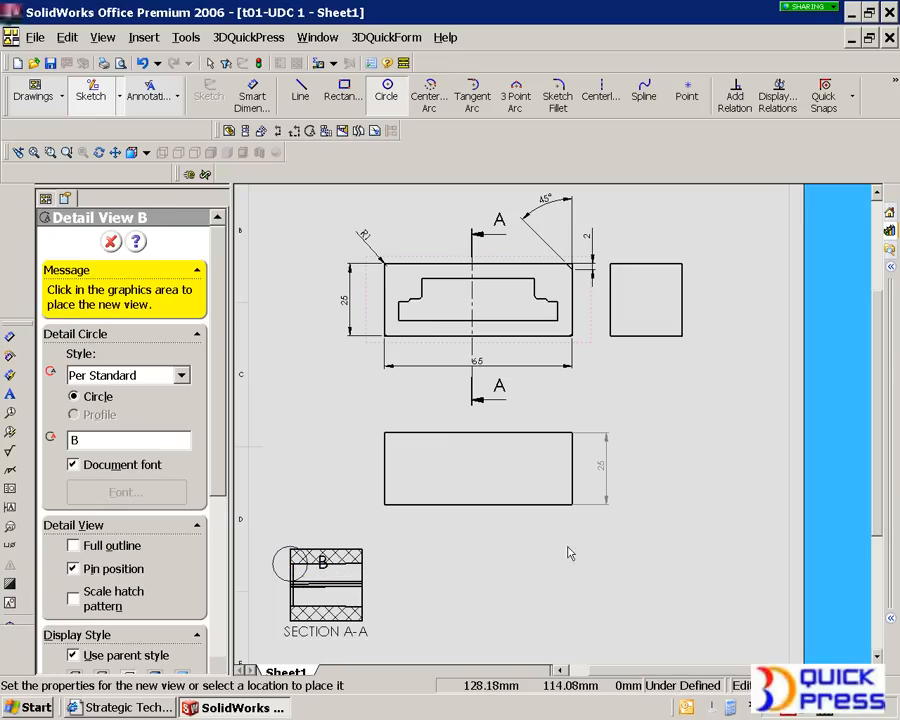
pyautogui.click(703, 585)
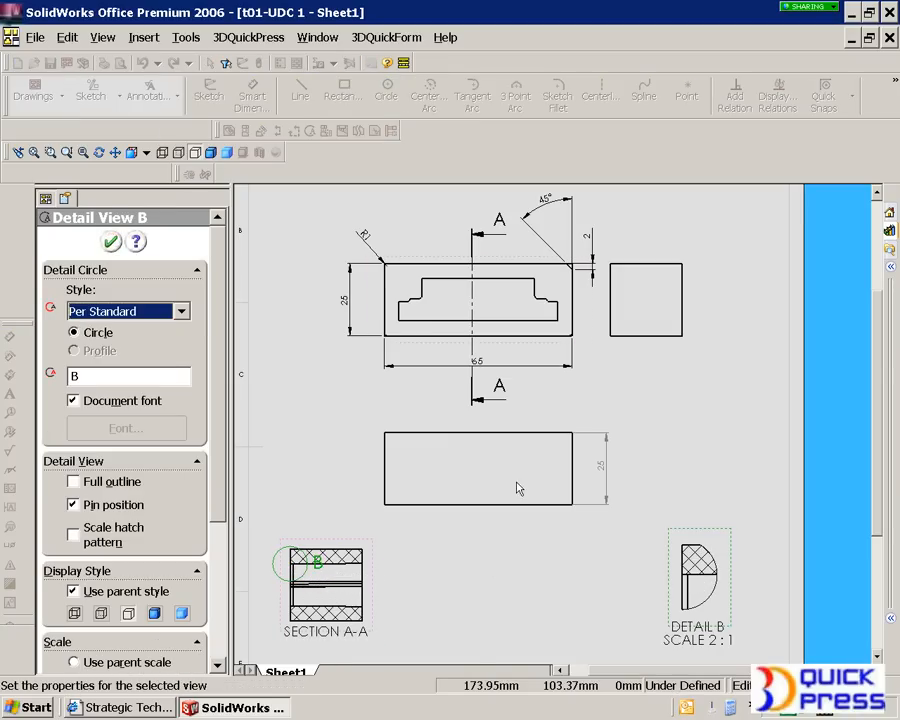
pyautogui.click(112, 244)
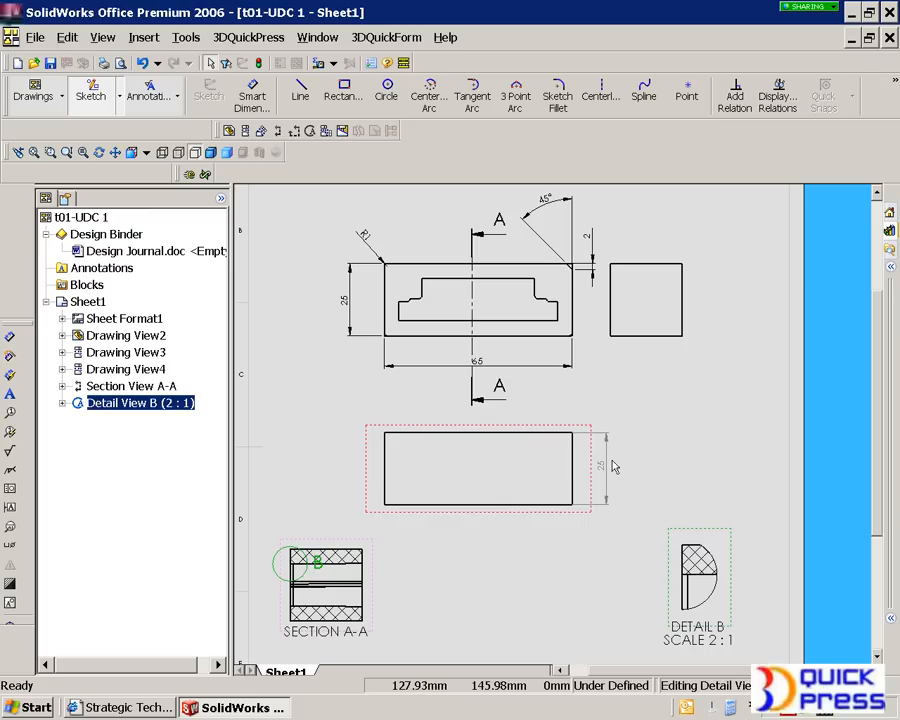
# - Close the t01-UDC 1 drawing, saving all modified documents, and return to the whole lower die assembly
pyautogui.click(888, 38)
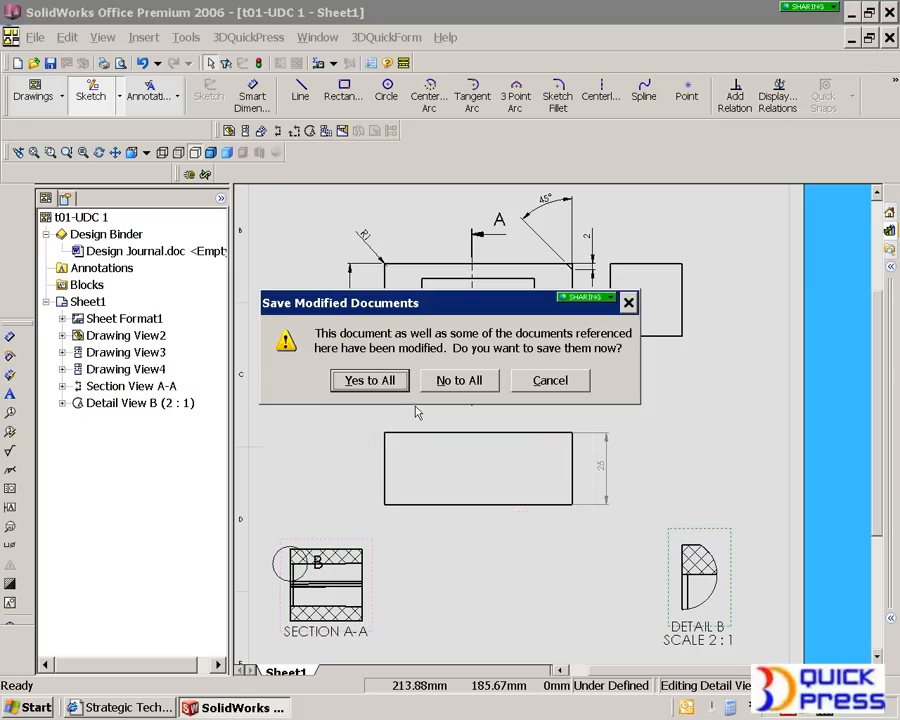
pyautogui.click(381, 380)
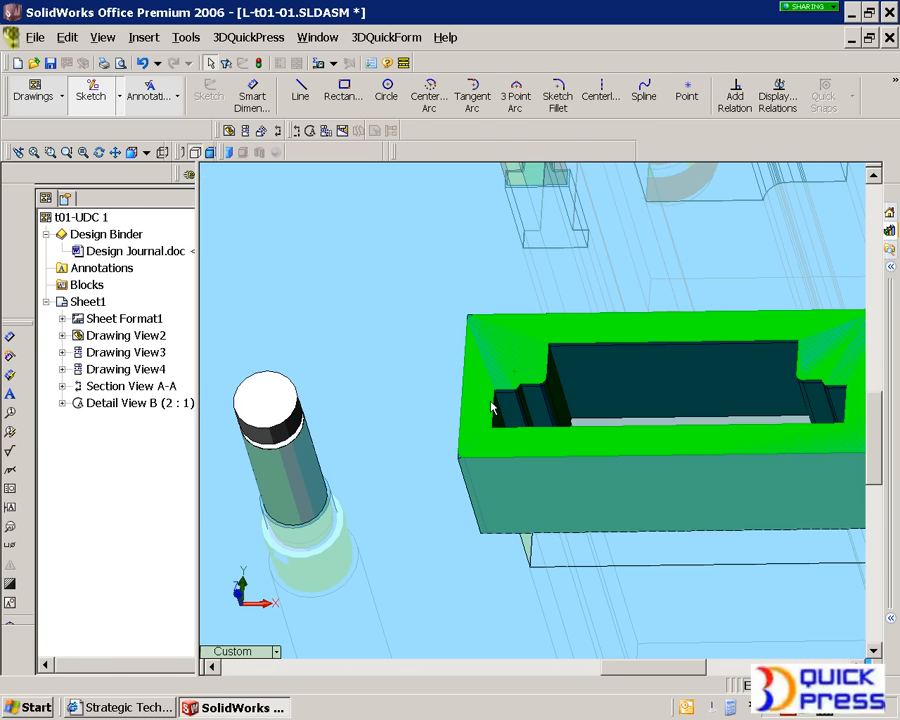
pyautogui.scroll(5, 512, 415)
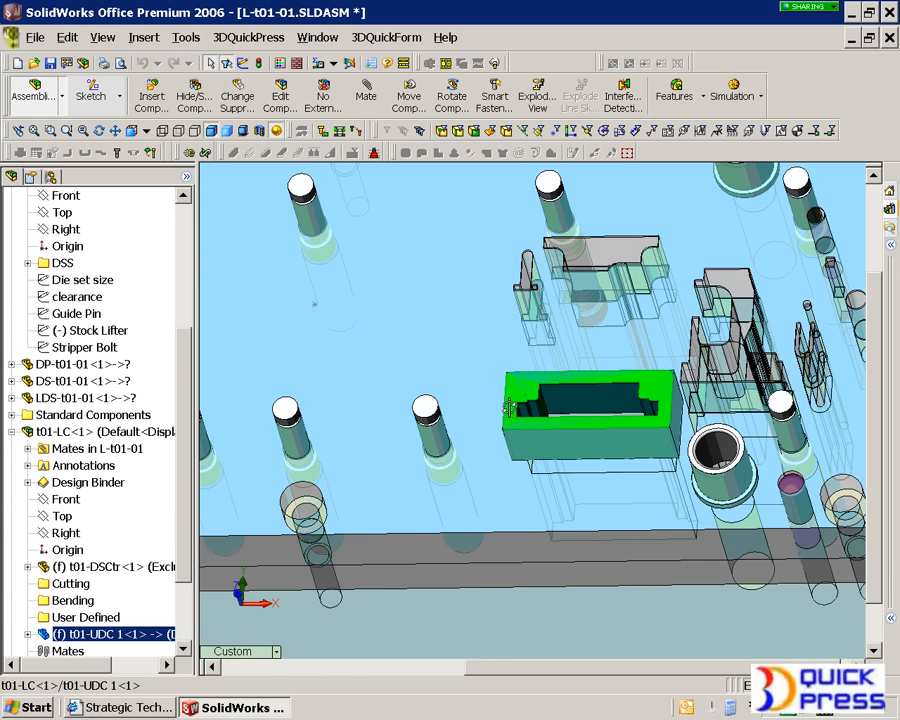
pyautogui.scroll(2, 510, 412)
pyautogui.scroll(3, 450, 338)
pyautogui.click(454, 197)
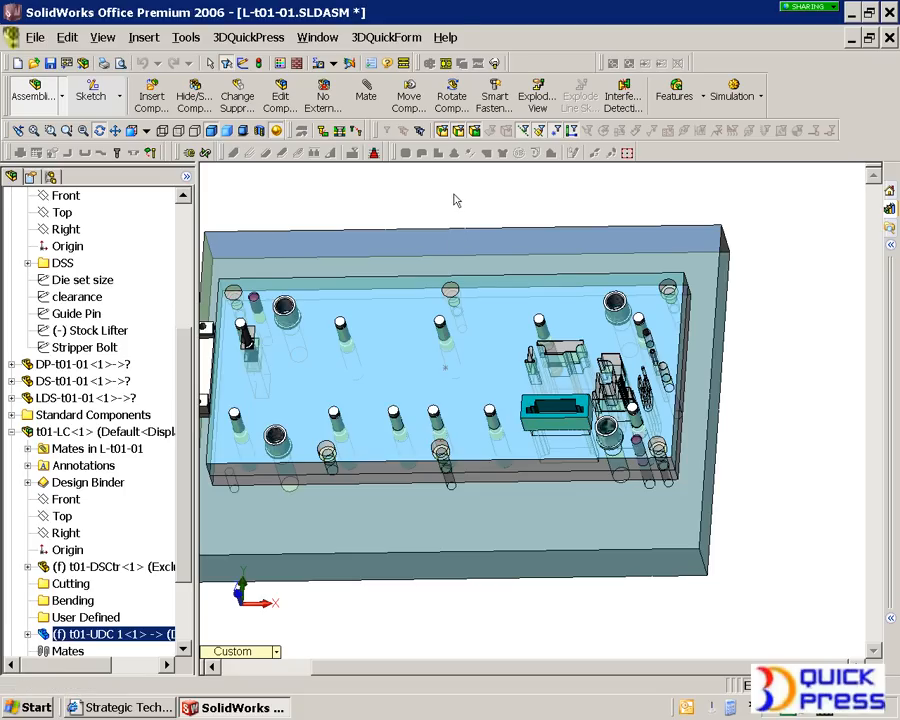
# - Switch to the t01-01.SLDASM assembly and inspect the complete die set from an angle
pyautogui.click(318, 37)
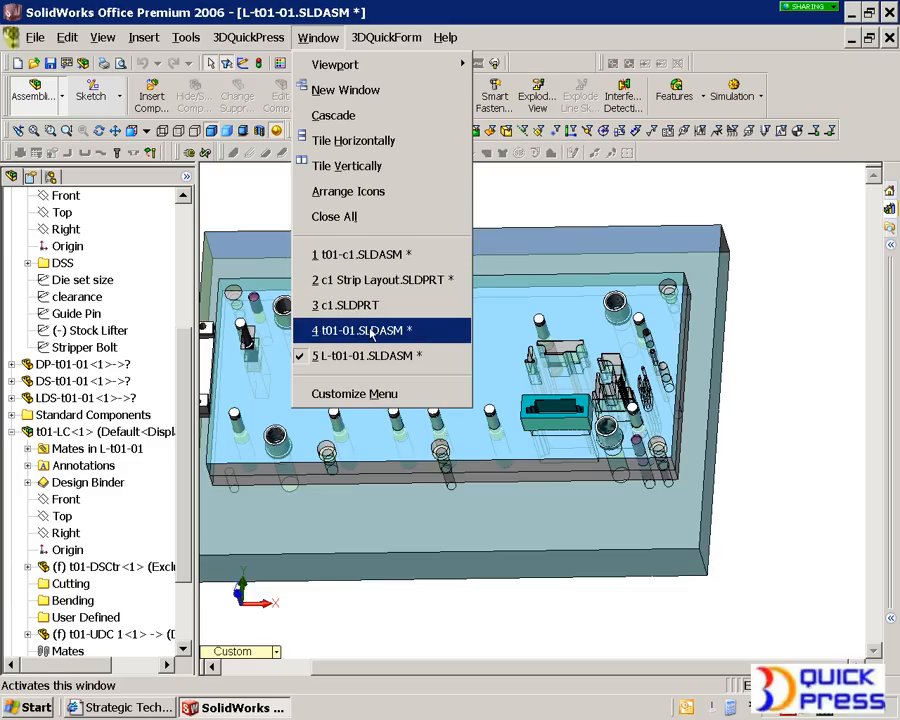
pyautogui.click(371, 333)
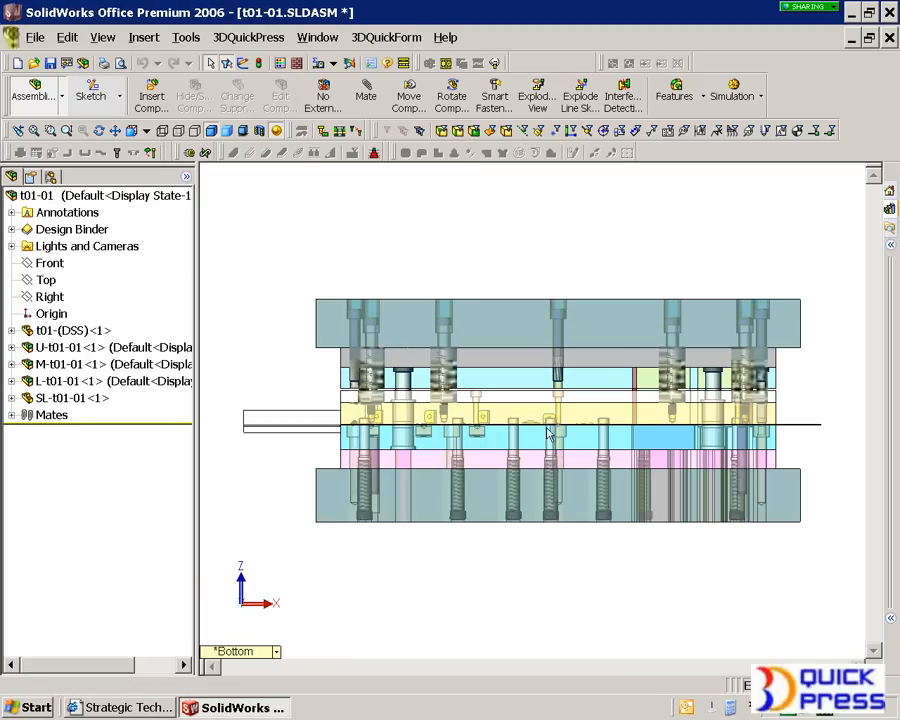
pyautogui.moveTo(361, 305); pyautogui.dragTo(507, 415, button='middle')
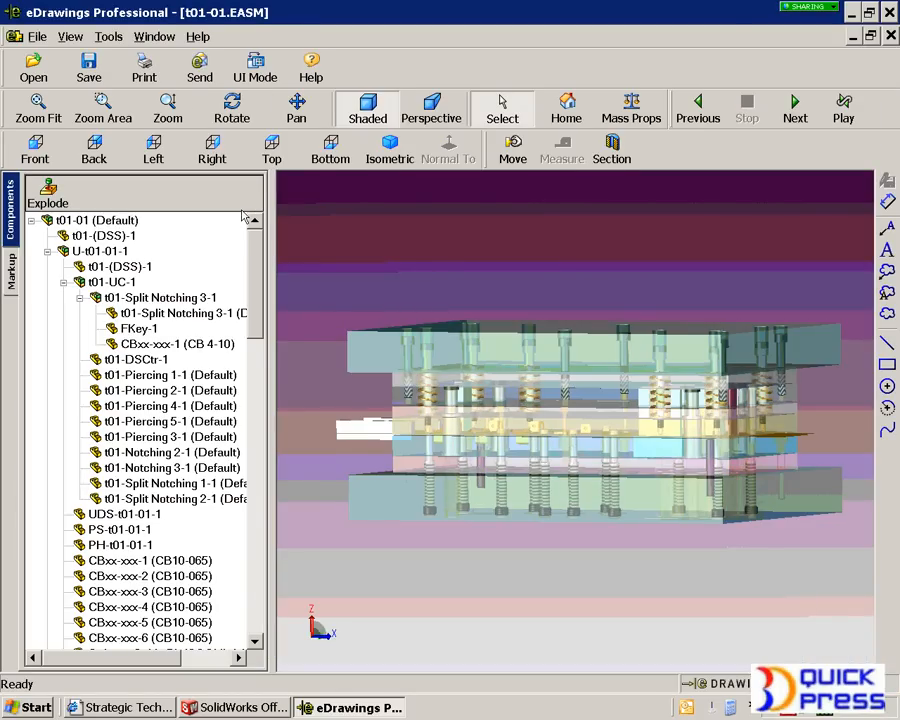
# - In eDrawings, move the upper die shoe UDS-t01-01-1 up and away from the rest of the die set
pyautogui.moveTo(586, 421); pyautogui.dragTo(577, 431, button='middle')
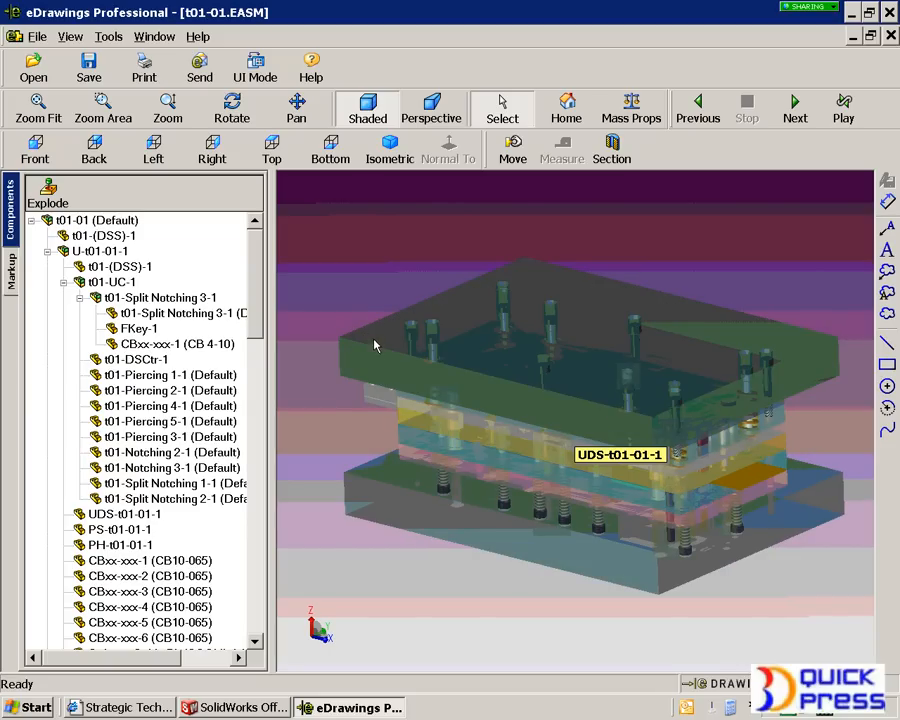
pyautogui.click(512, 148)
pyautogui.moveTo(482, 300); pyautogui.dragTo(700, 216)
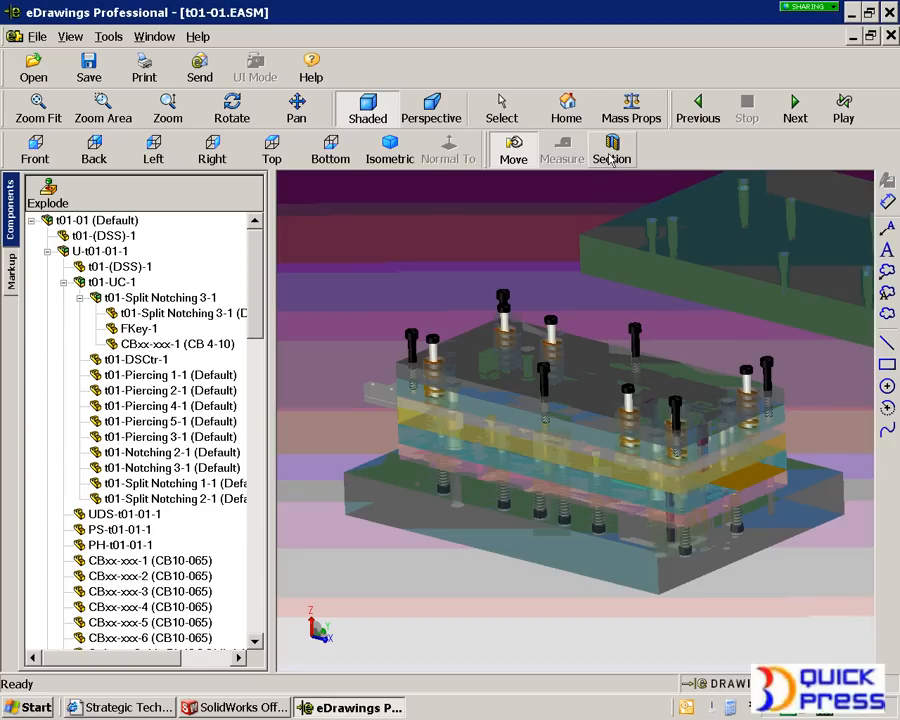
# - Inspect cross sections of the die set on the XY, XZ and YZ planes, shifting the YZ cut along the die, then turn sectioning off
pyautogui.click(612, 152)
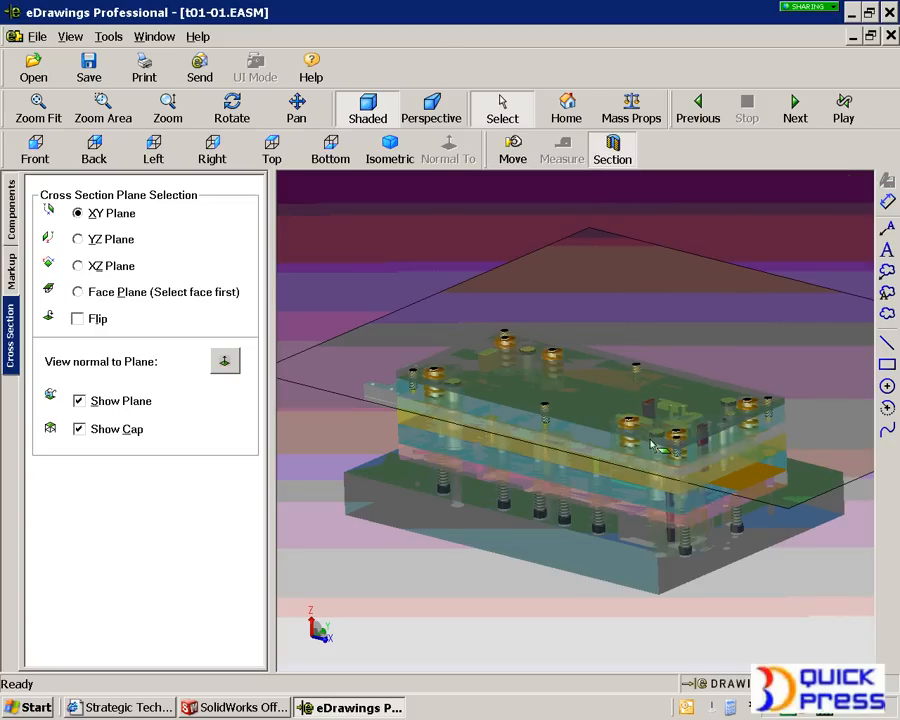
pyautogui.click(112, 267)
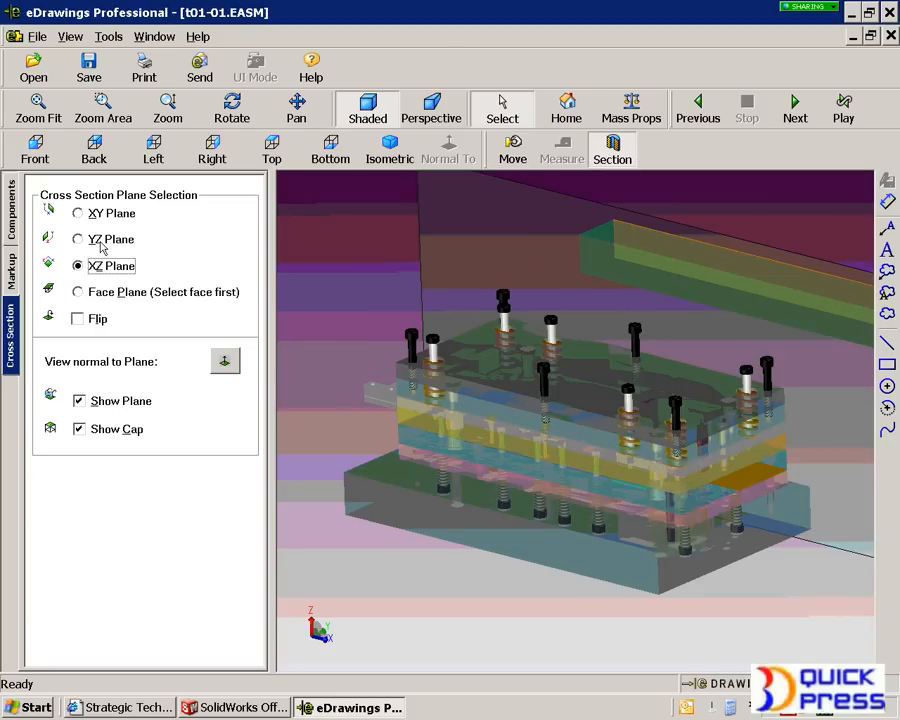
pyautogui.click(110, 241)
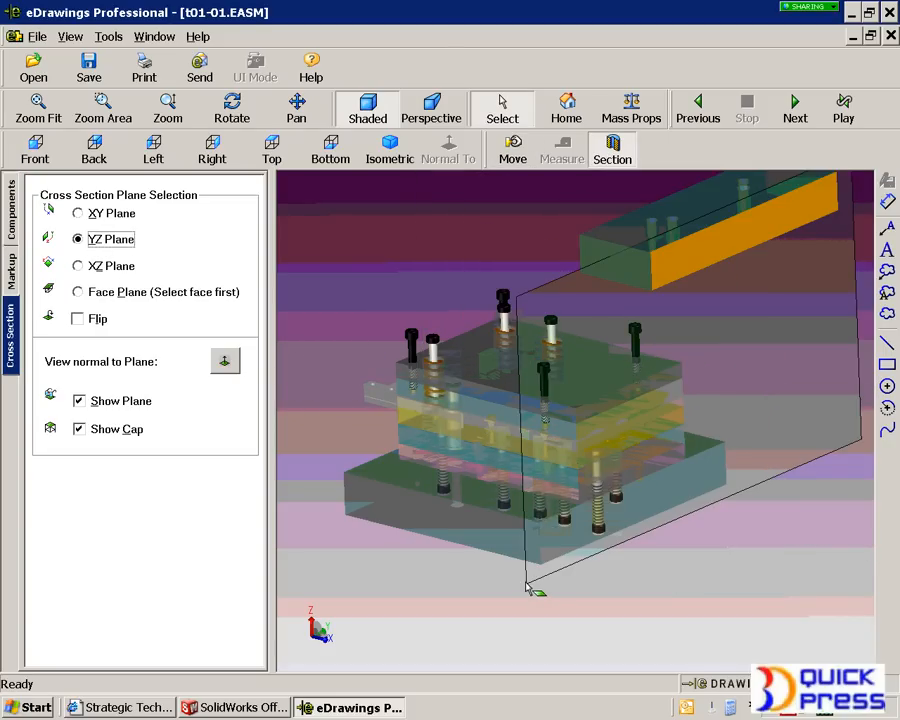
pyautogui.moveTo(530, 584); pyautogui.dragTo(410, 529)
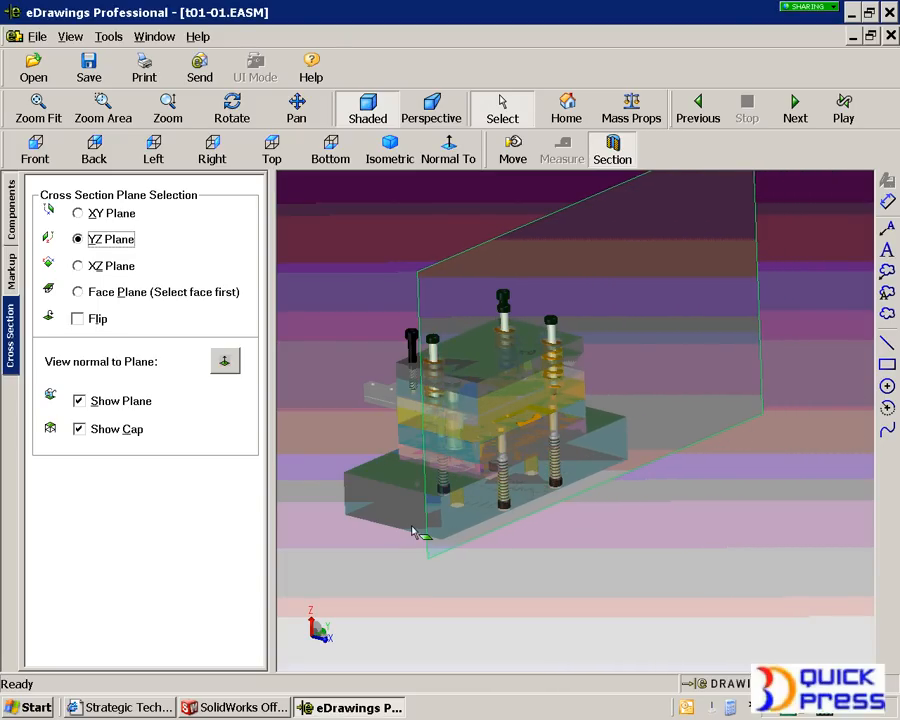
pyautogui.click(388, 237)
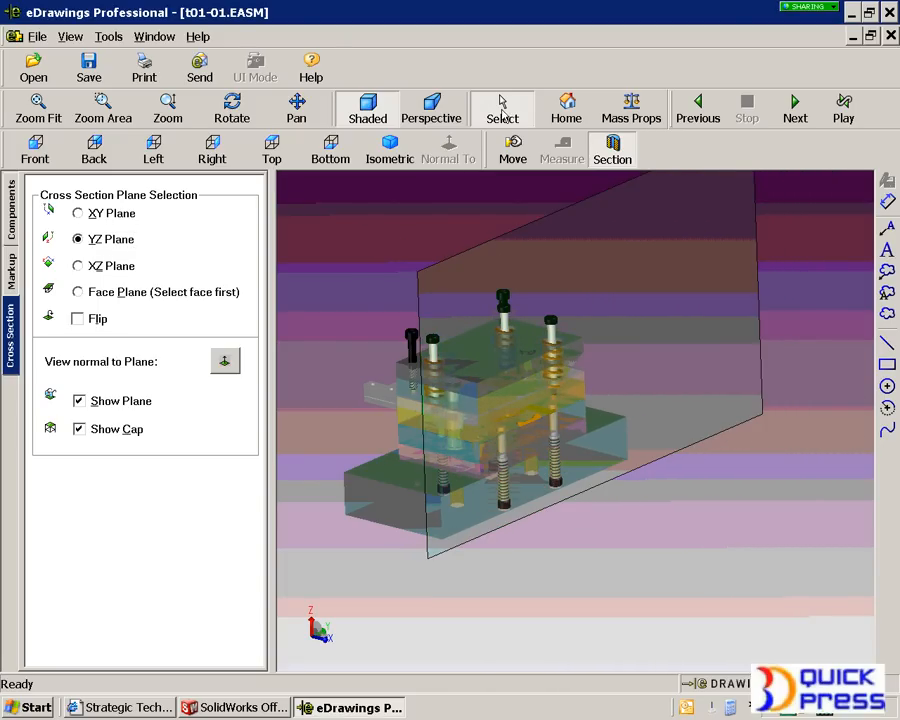
pyautogui.click(621, 158)
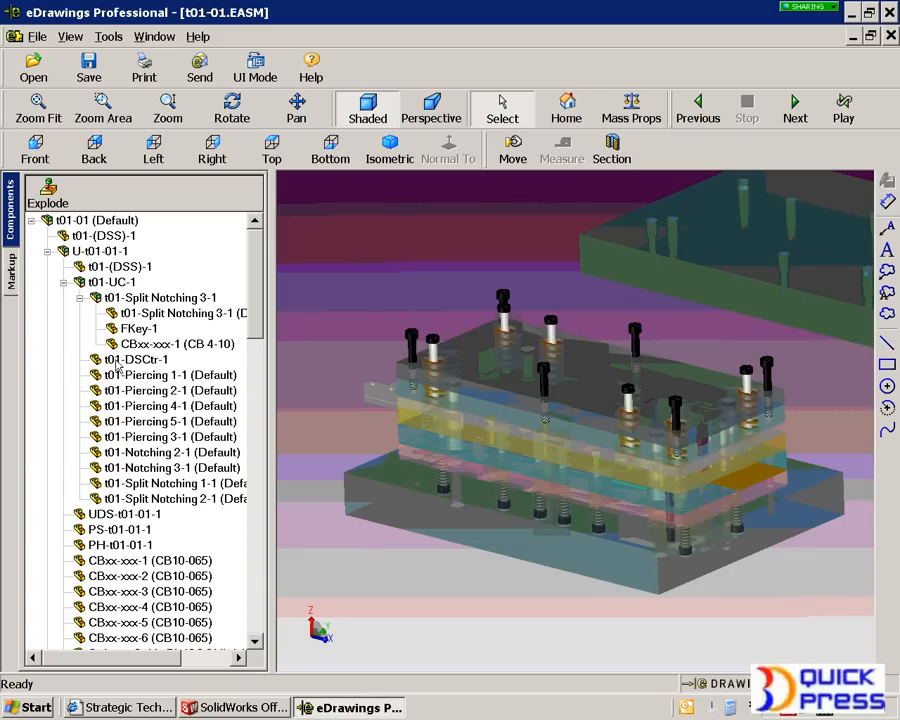
# - Highlight the piercing punches and Notching 2 and 3 punches one after another in the component tree, then clear the selection
pyautogui.click(128, 376)
pyautogui.click(127, 390)
pyautogui.click(127, 405)
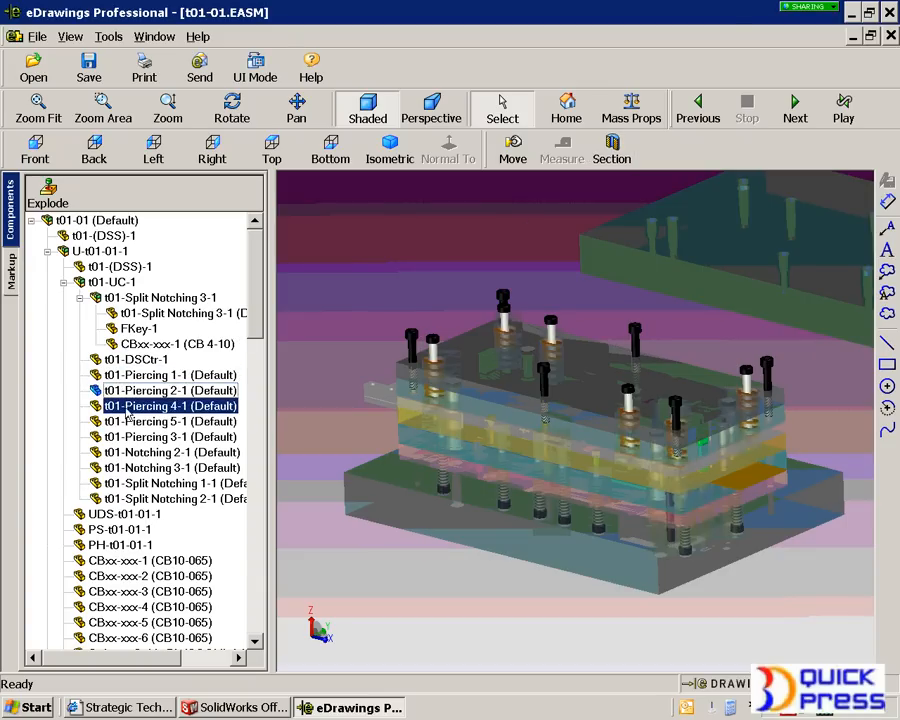
pyautogui.click(127, 421)
pyautogui.click(127, 437)
pyautogui.click(127, 452)
pyautogui.click(127, 468)
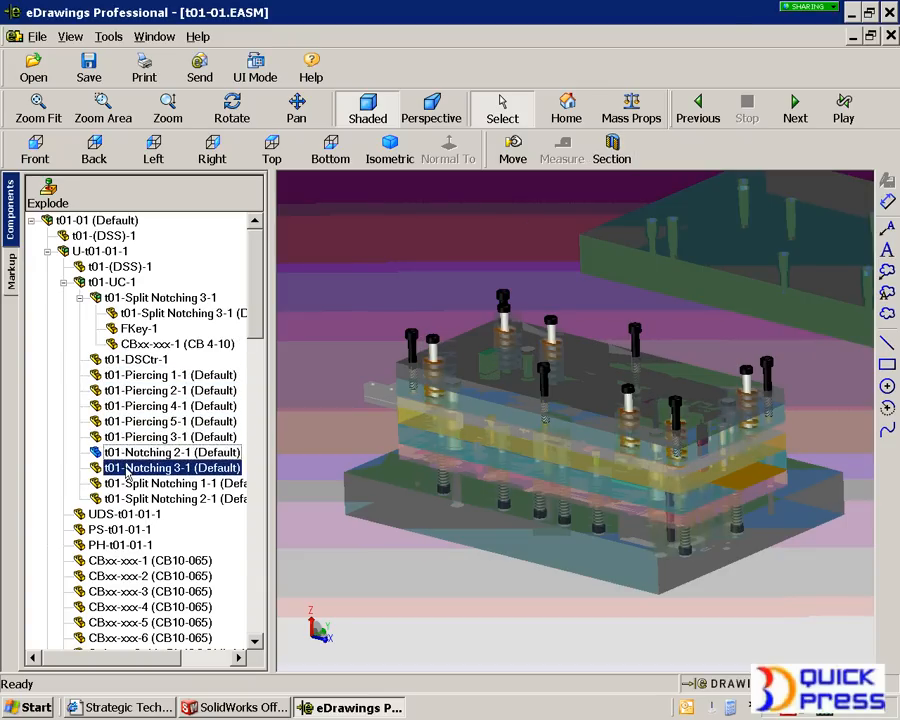
pyautogui.click(377, 612)
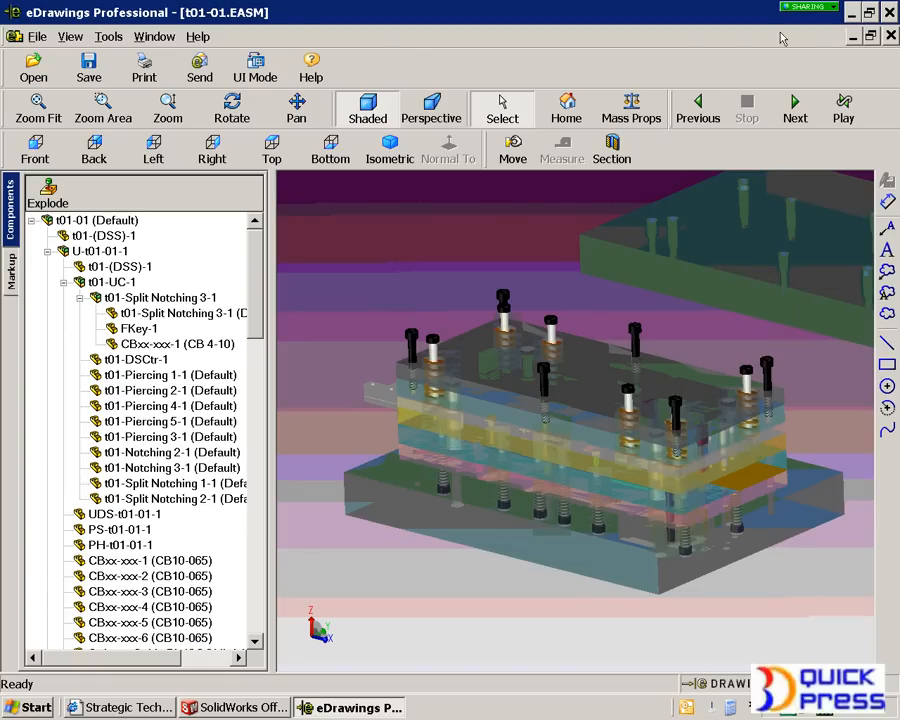
# - Close t01-01.EASM and exit eDrawings to return to the SolidWorks assembly
pyautogui.click(890, 36)
pyautogui.click(478, 400)
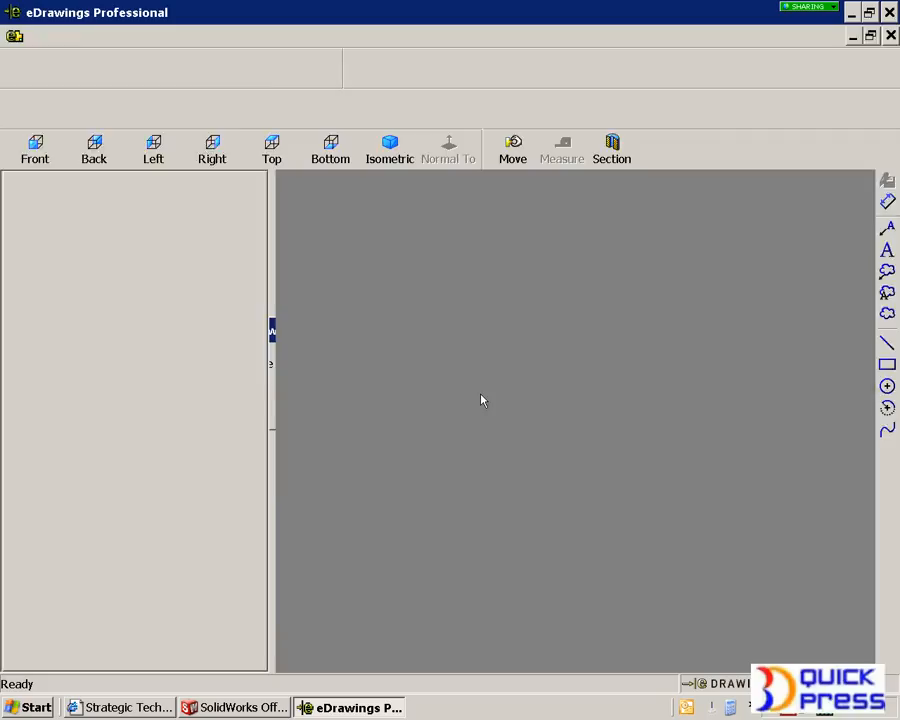
pyautogui.click(889, 12)
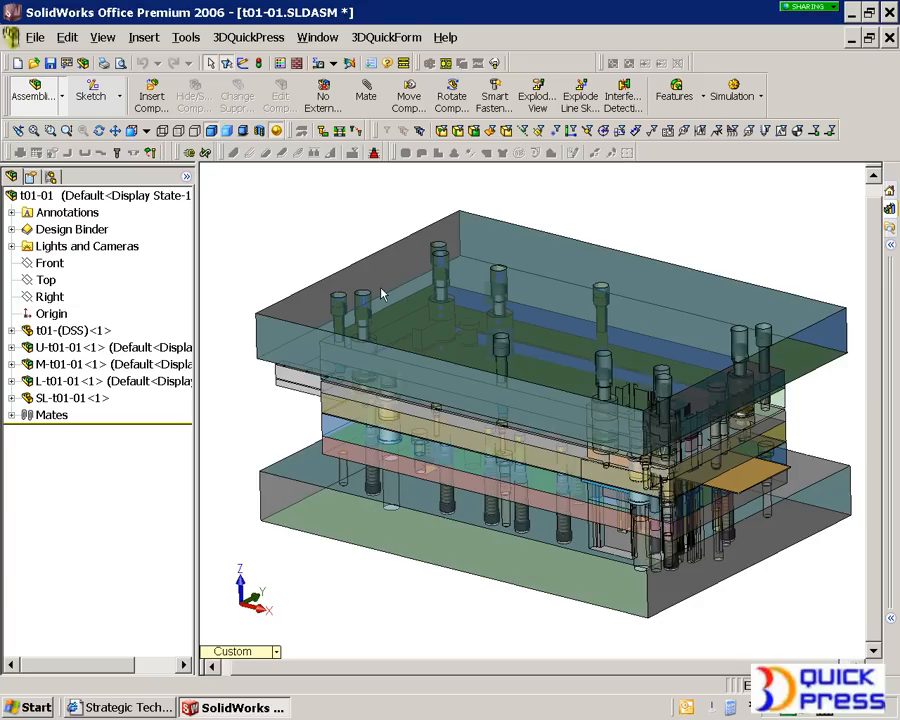
# - Run the animated explode of ExplView1 in the Default configuration of t01-01
pyautogui.click(51, 177)
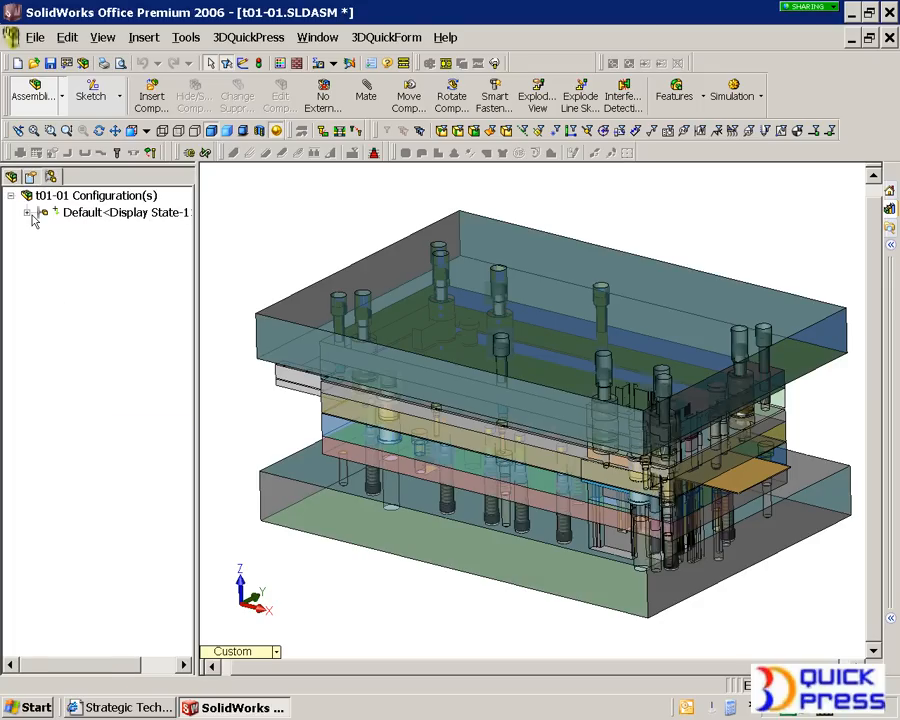
pyautogui.click(28, 212)
pyautogui.rightClick(63, 247)
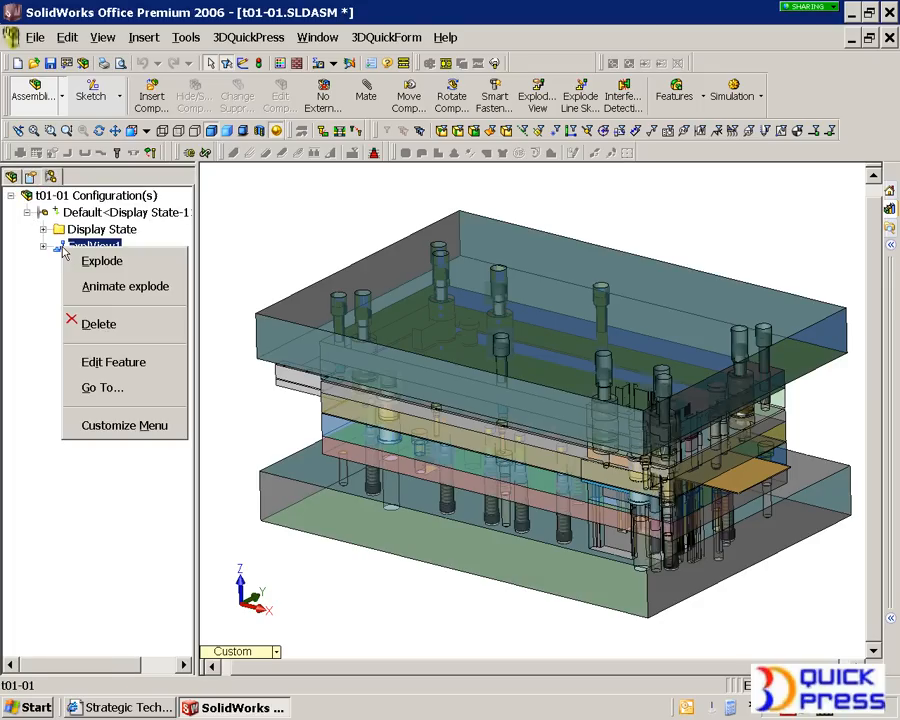
pyautogui.click(125, 287)
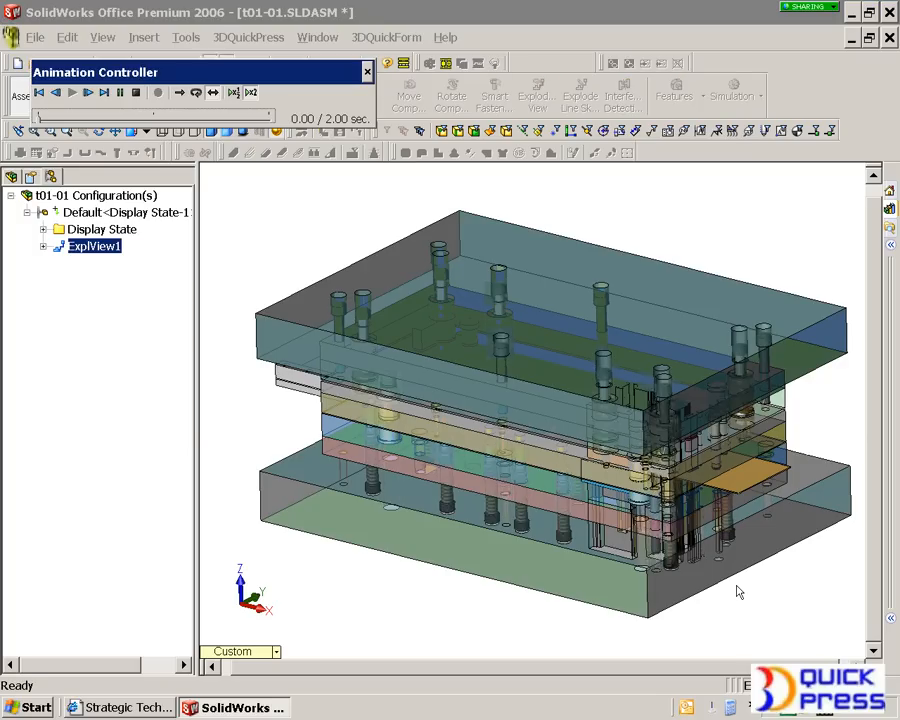